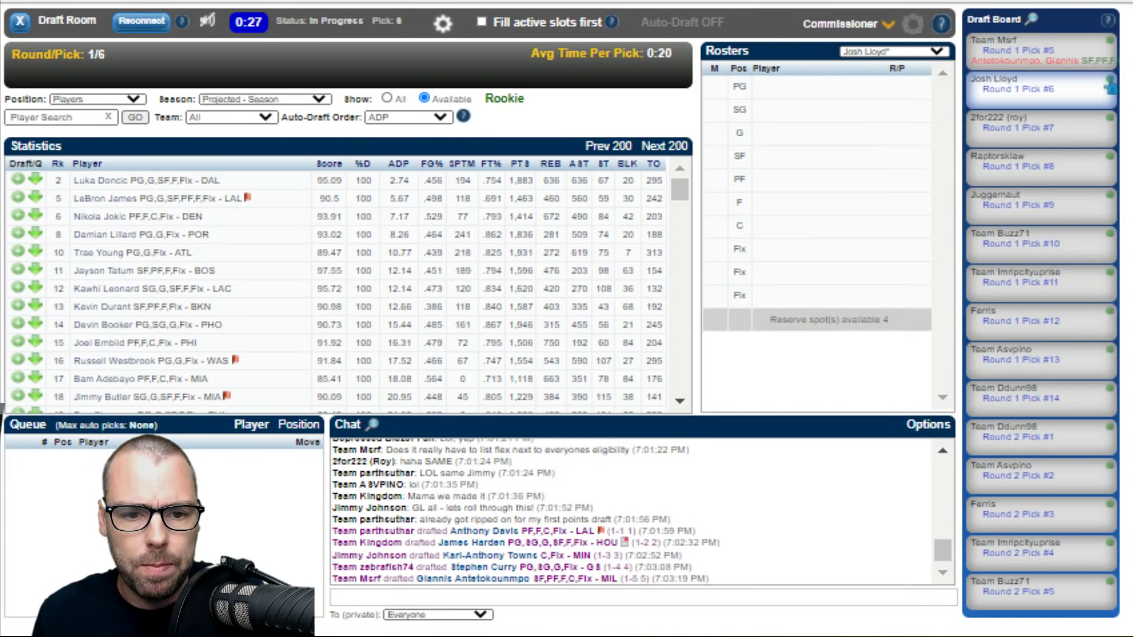
# Draft Damian Lillard at the PG position with the round 1 pick.
pyautogui.click(17, 234)
pyautogui.click(863, 521)
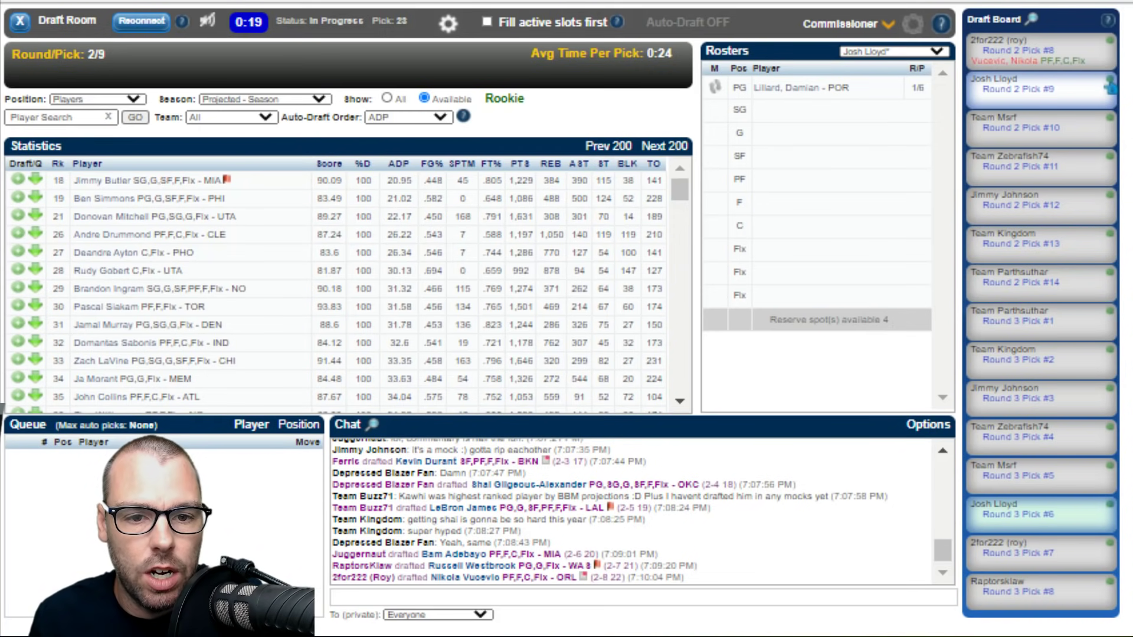
# Search the available players for "nurk", draft Jusuf Nurkic at C, and clear the search.
pyautogui.click(59, 116)
pyautogui.write('nurk')
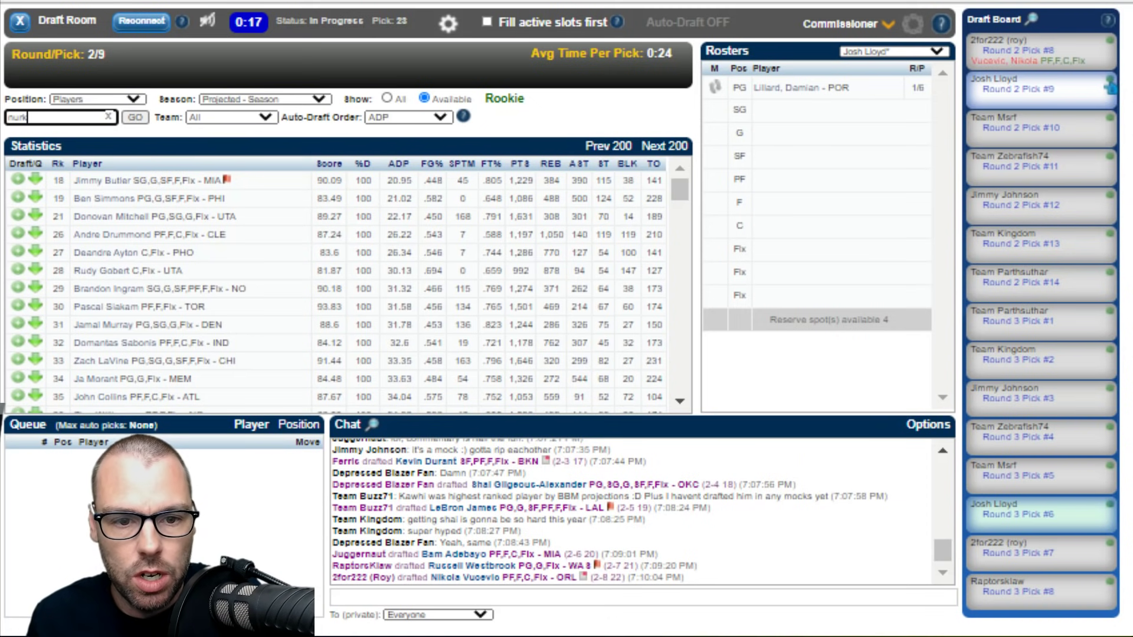
pyautogui.press('Return')
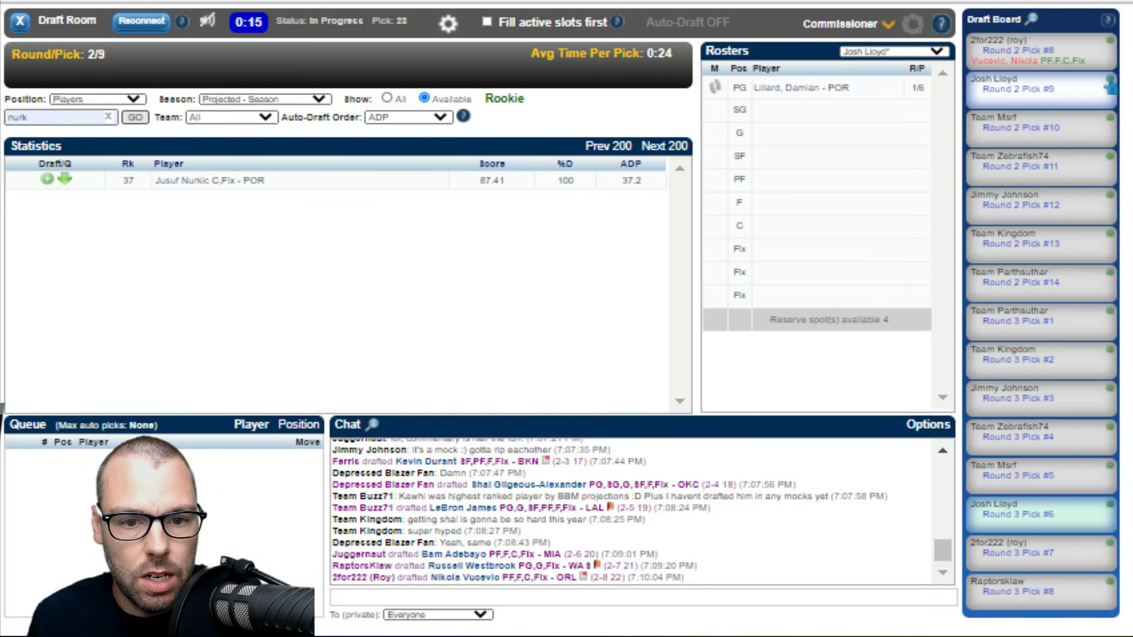
pyautogui.click(47, 179)
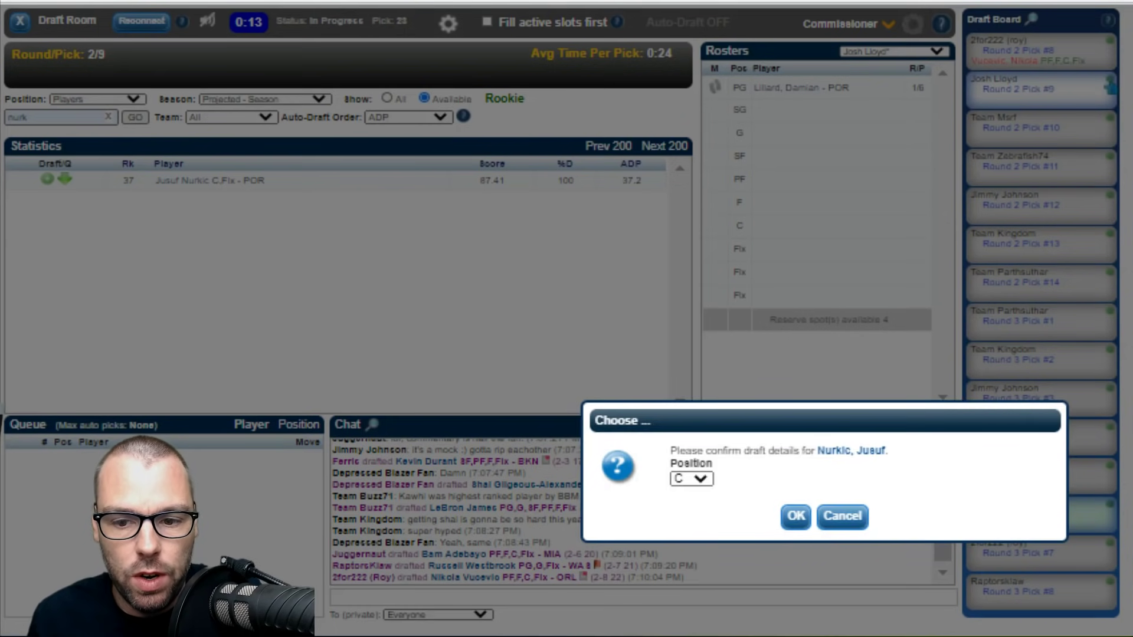
pyautogui.press('Return')
pyautogui.click(108, 117)
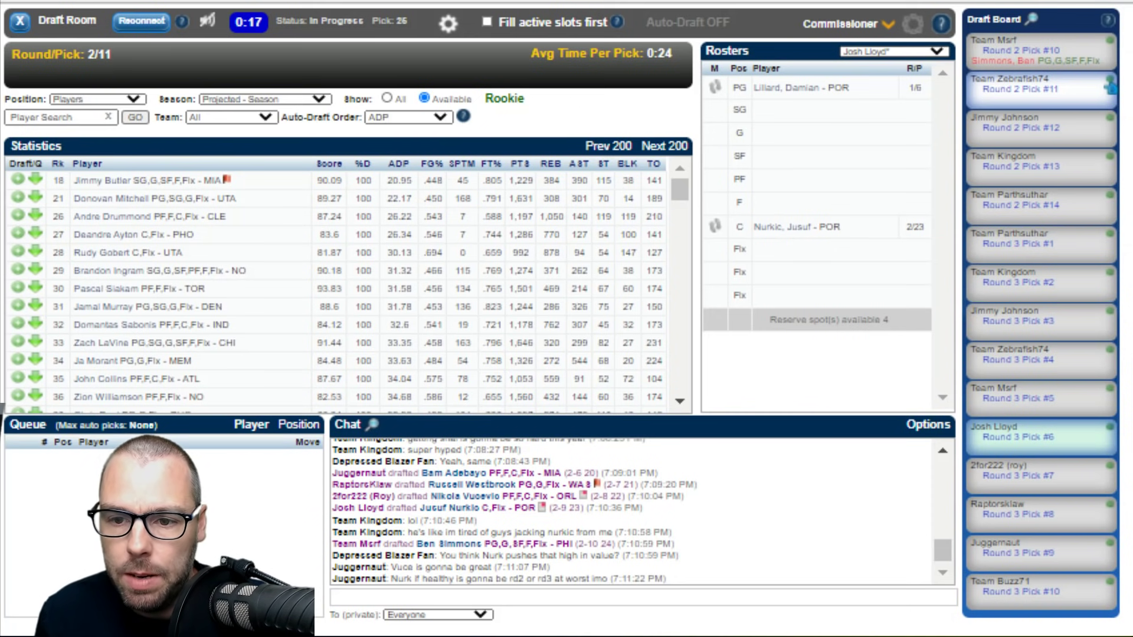
# View Team Msrf's roster.
pyautogui.click(894, 52)
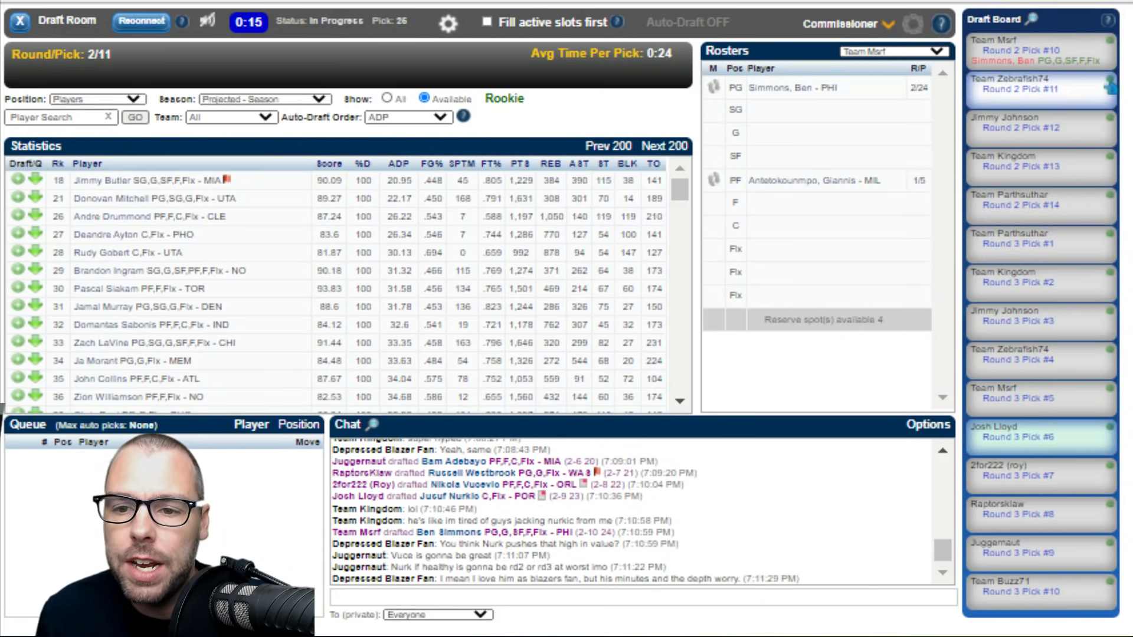
pyautogui.press('Down')
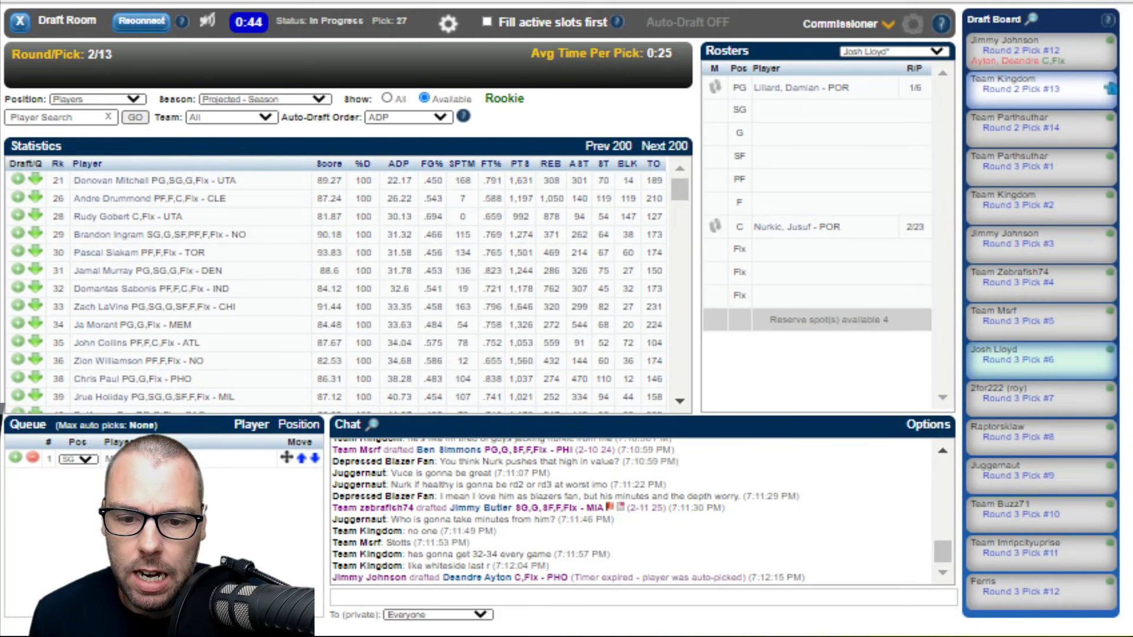
# Undo the last draft pick as commissioner and post a chat message telling that manager to pick again.
pyautogui.click(846, 24)
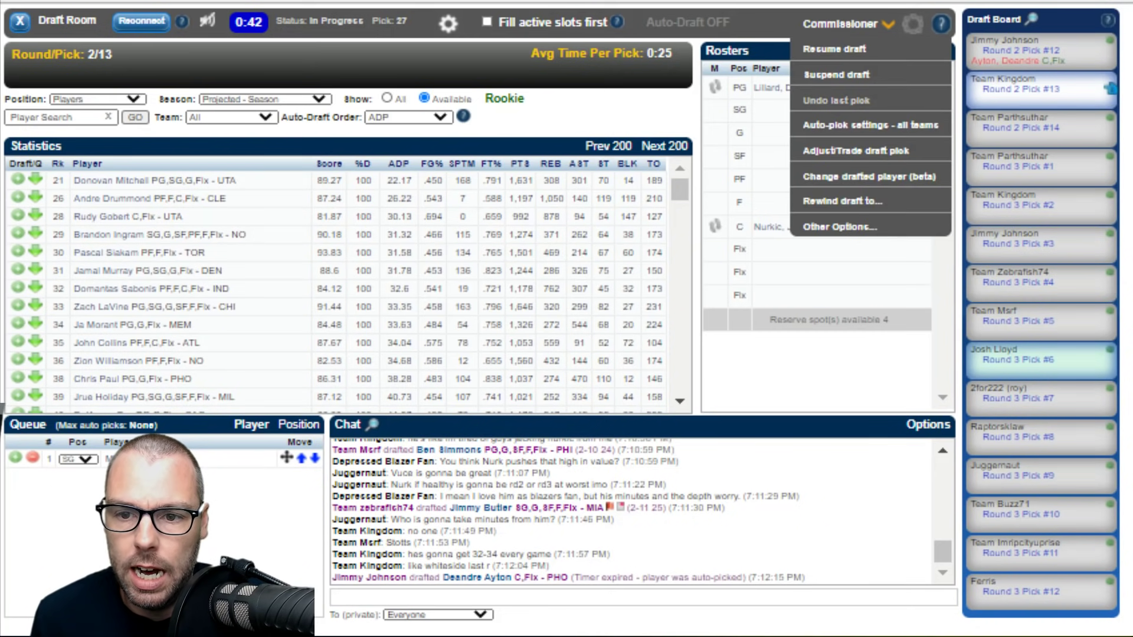
pyautogui.click(835, 100)
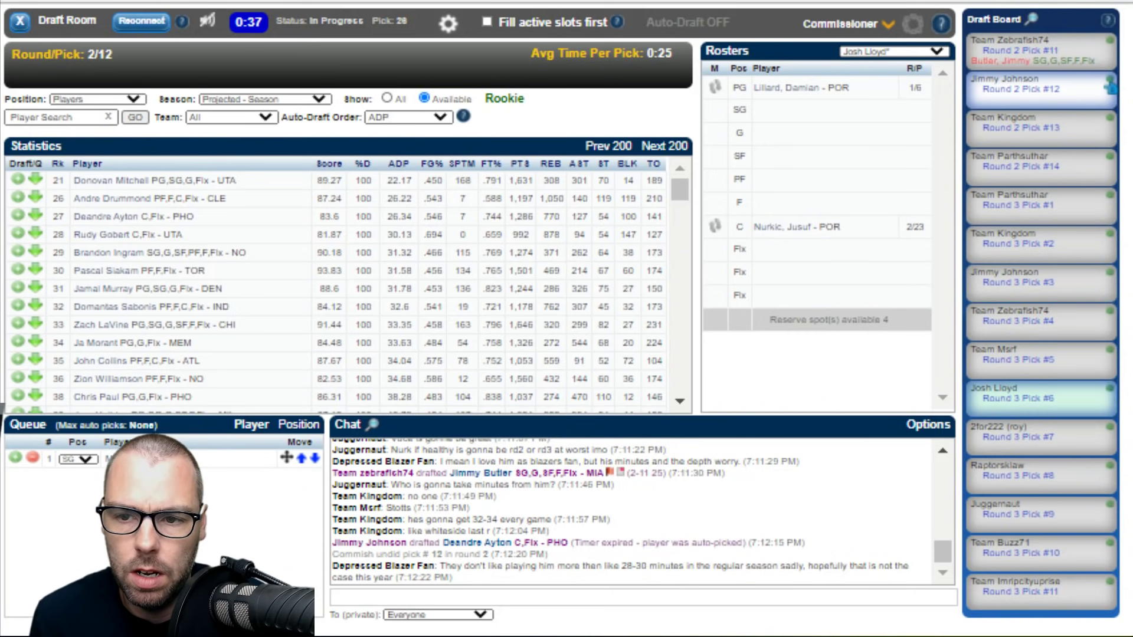
pyautogui.click(643, 597)
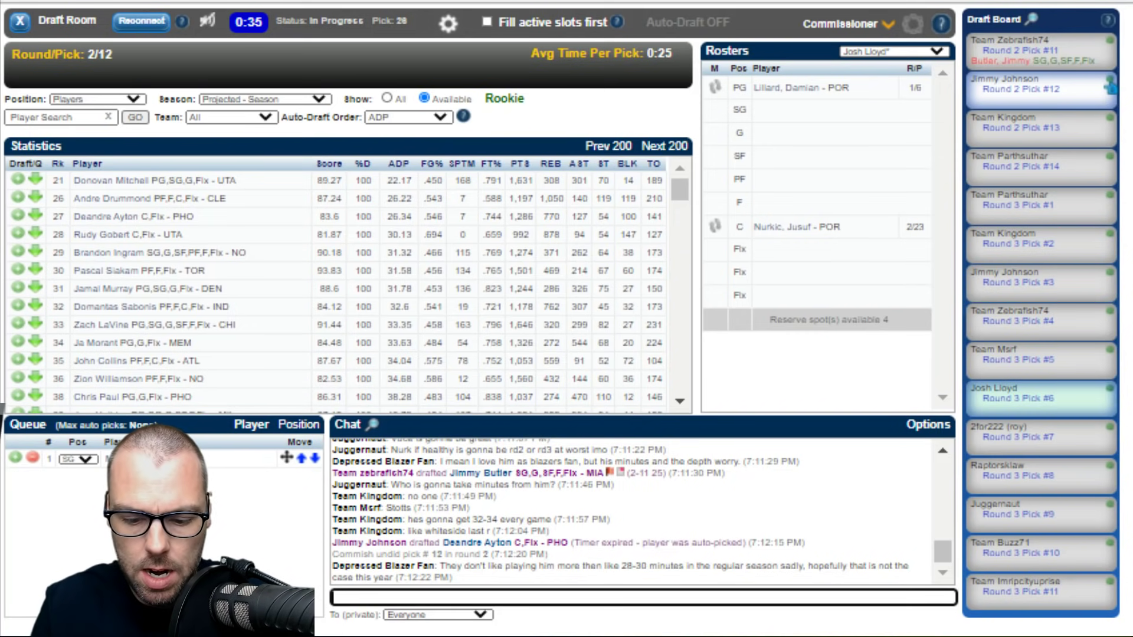
pyautogui.write('imy pick aga')
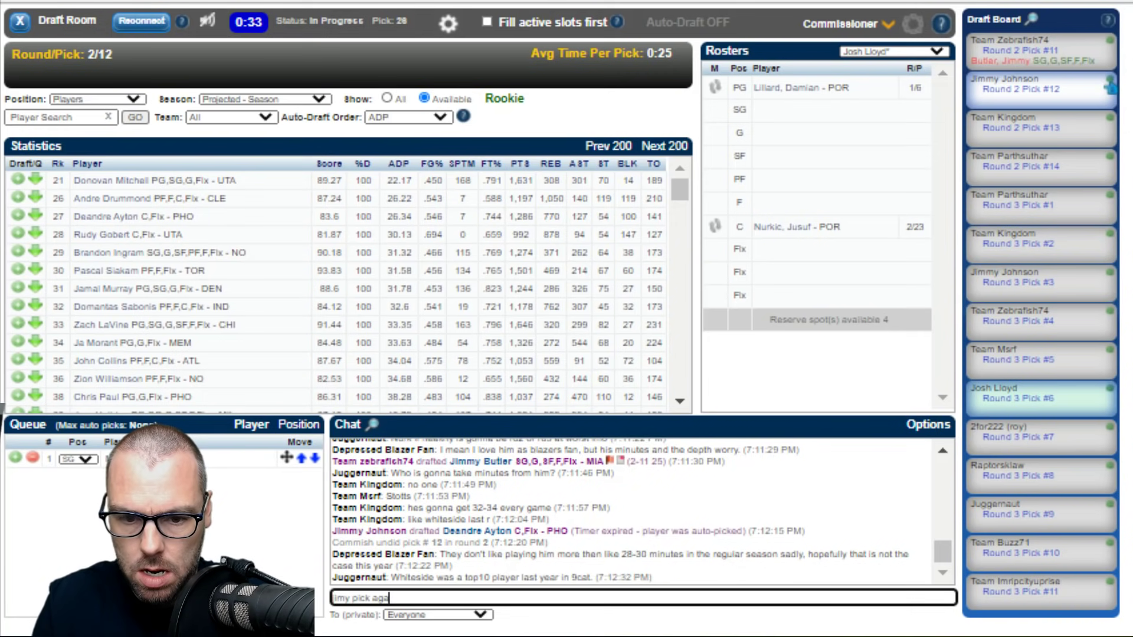
pyautogui.write('in')
pyautogui.press('Return')
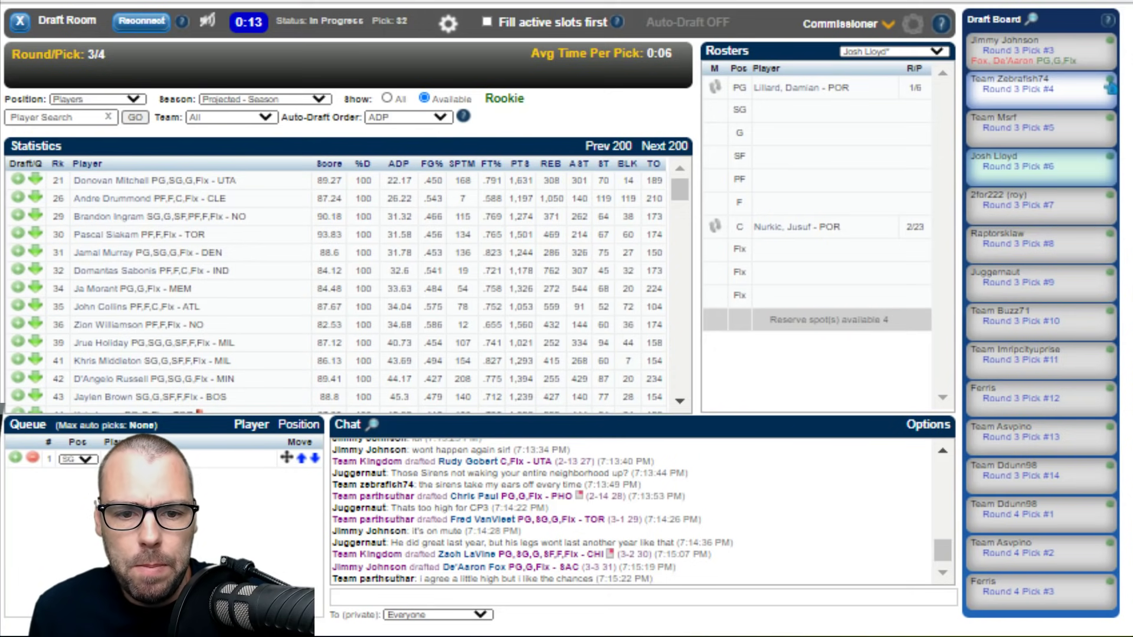
pyautogui.scroll(-3, 336, 285)
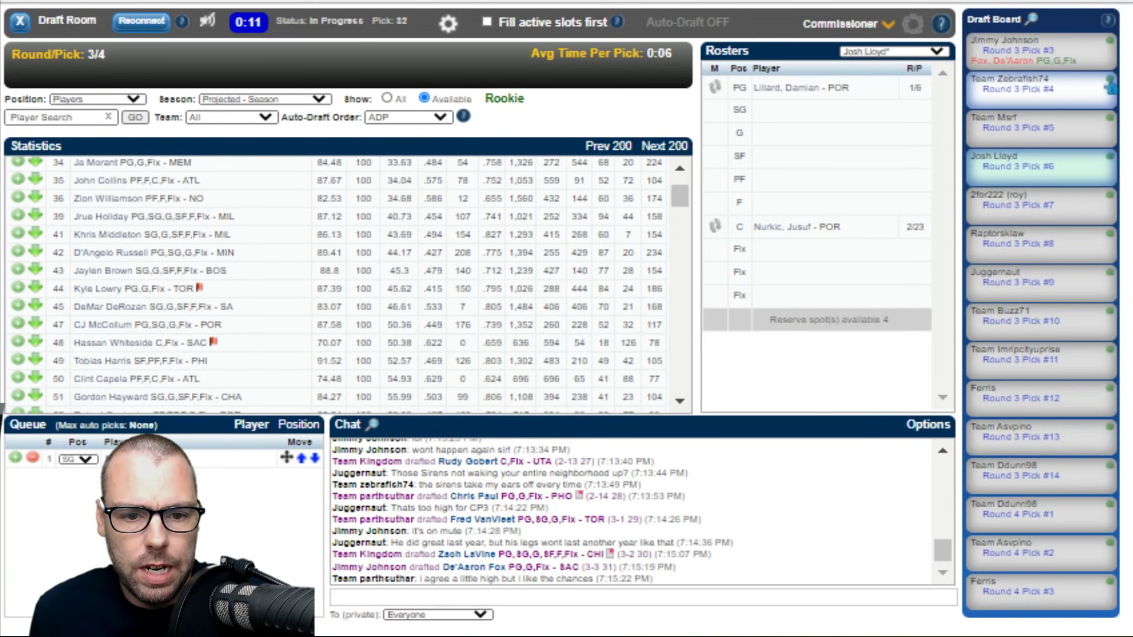
pyautogui.scroll(3, 336, 285)
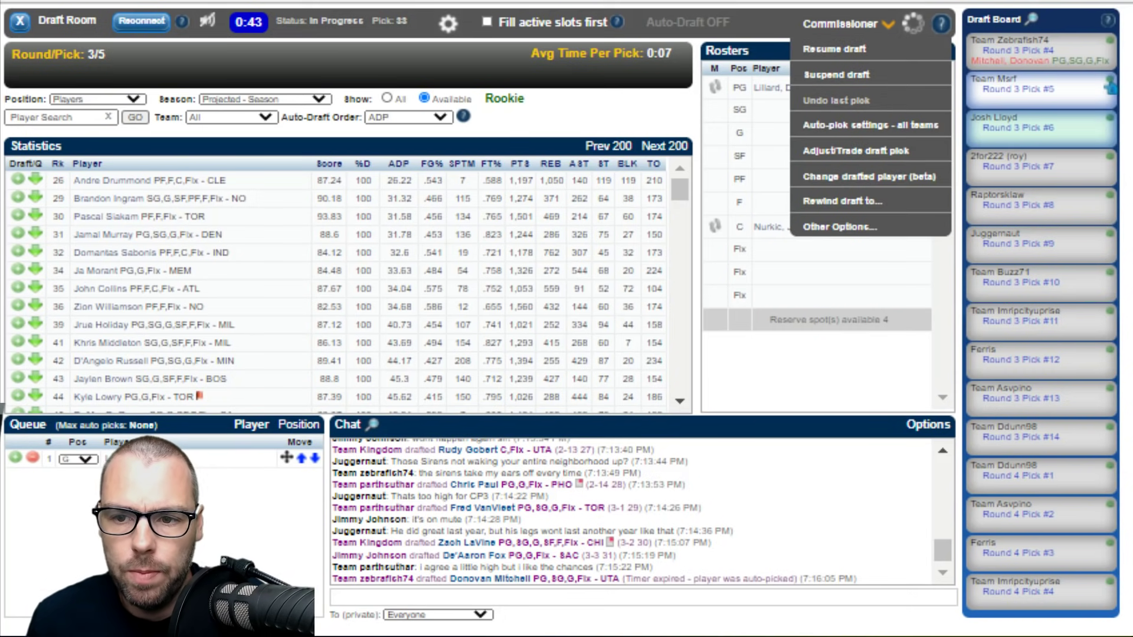
# Undo Team Zebrafish74's auto-picked selection and send "make the pick" to everyone in the chat.
pyautogui.click(836, 101)
pyautogui.click(333, 597)
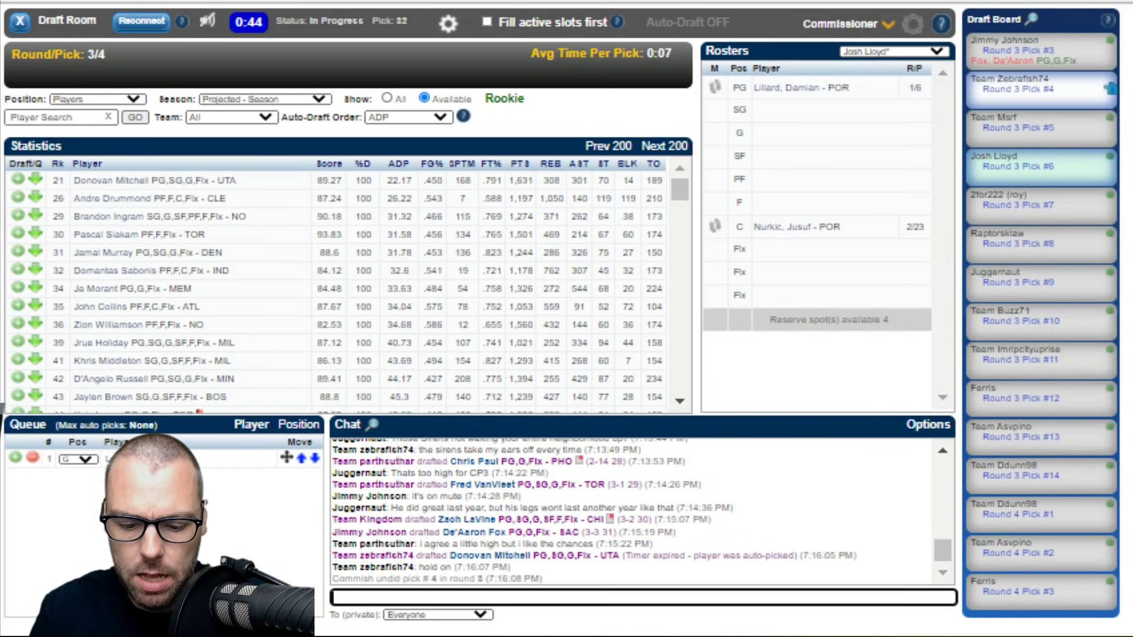
pyautogui.write('make the pick')
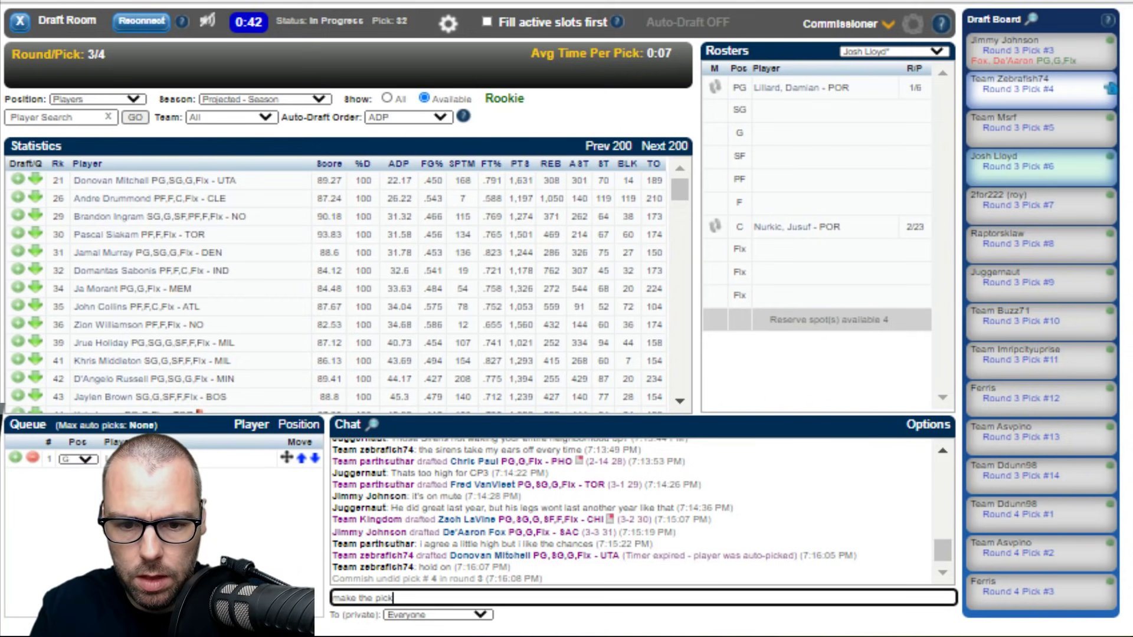
pyautogui.press('Return')
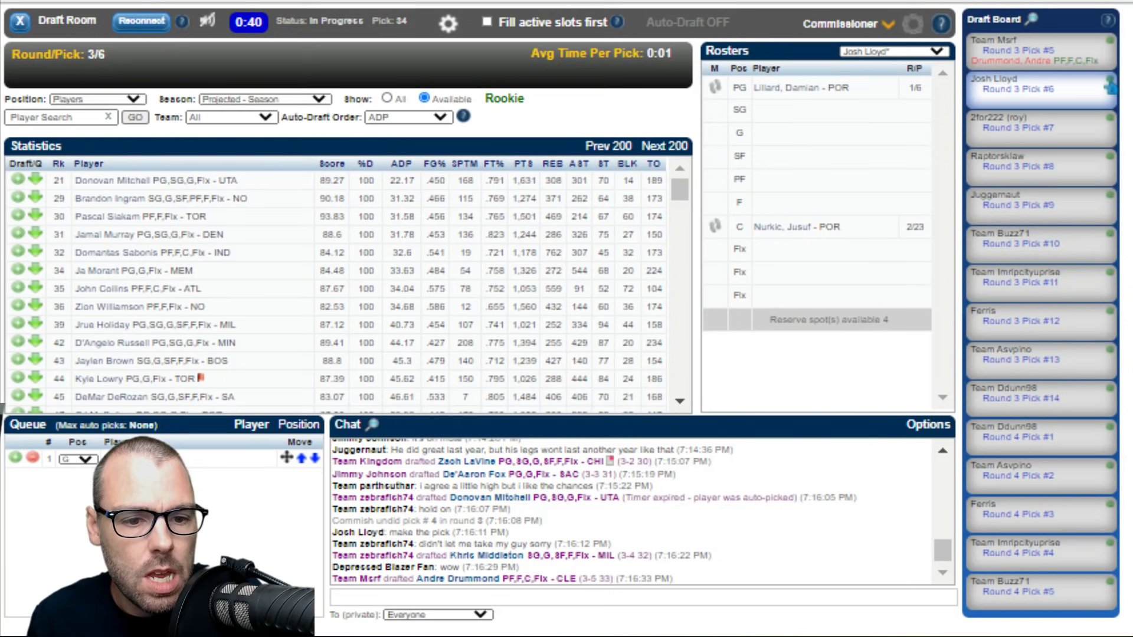
# Draft Donovan Mitchell at the SG position with the round 3 pick.
pyautogui.click(333, 597)
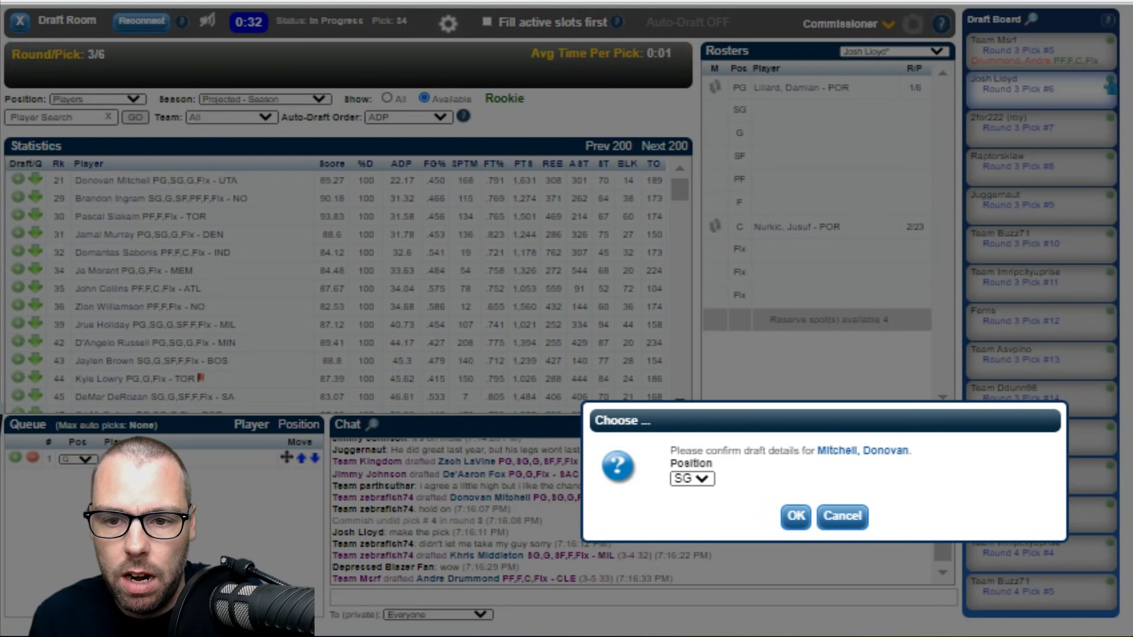
pyautogui.press('Return')
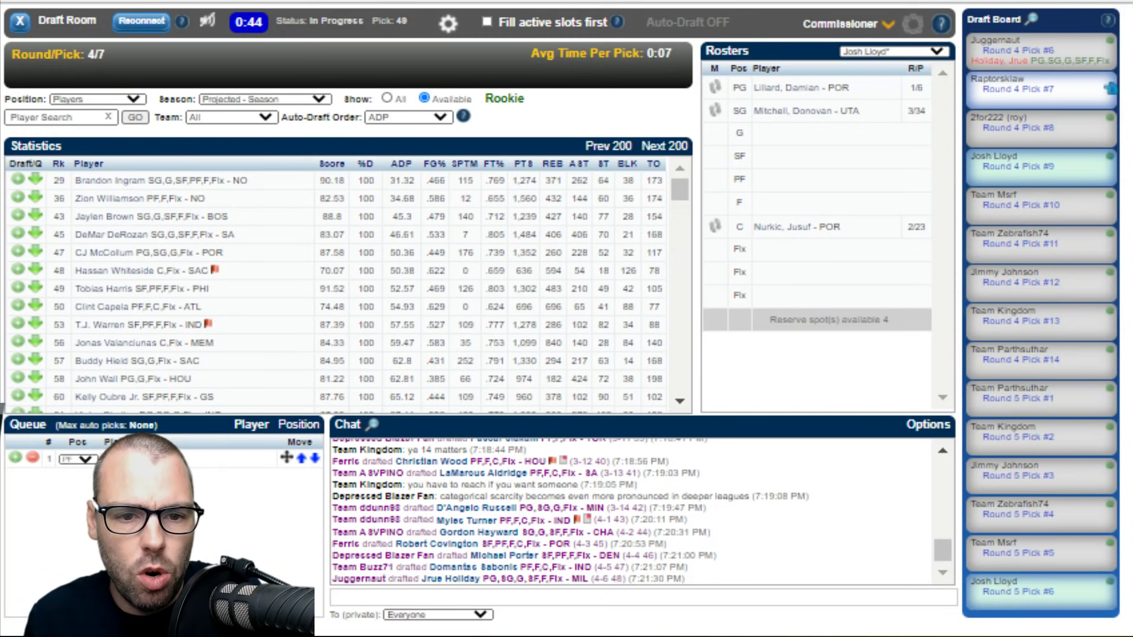
# Search the available players for "smar" and add Marcus Smart to the draft queue.
pyautogui.click(59, 117)
pyautogui.write('smar')
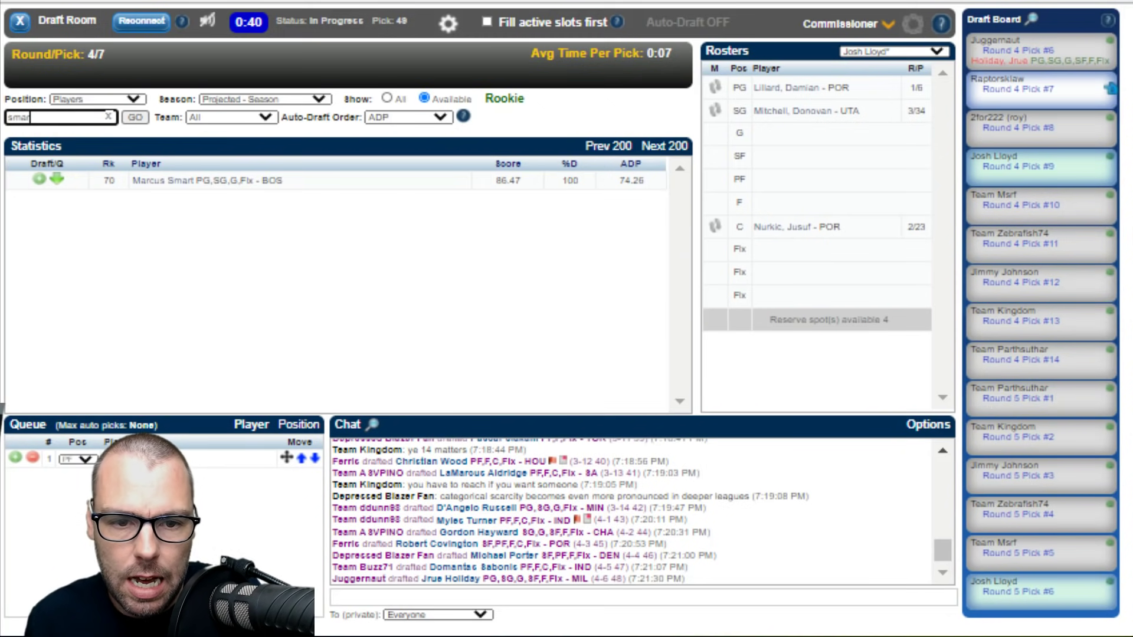
pyautogui.click(56, 179)
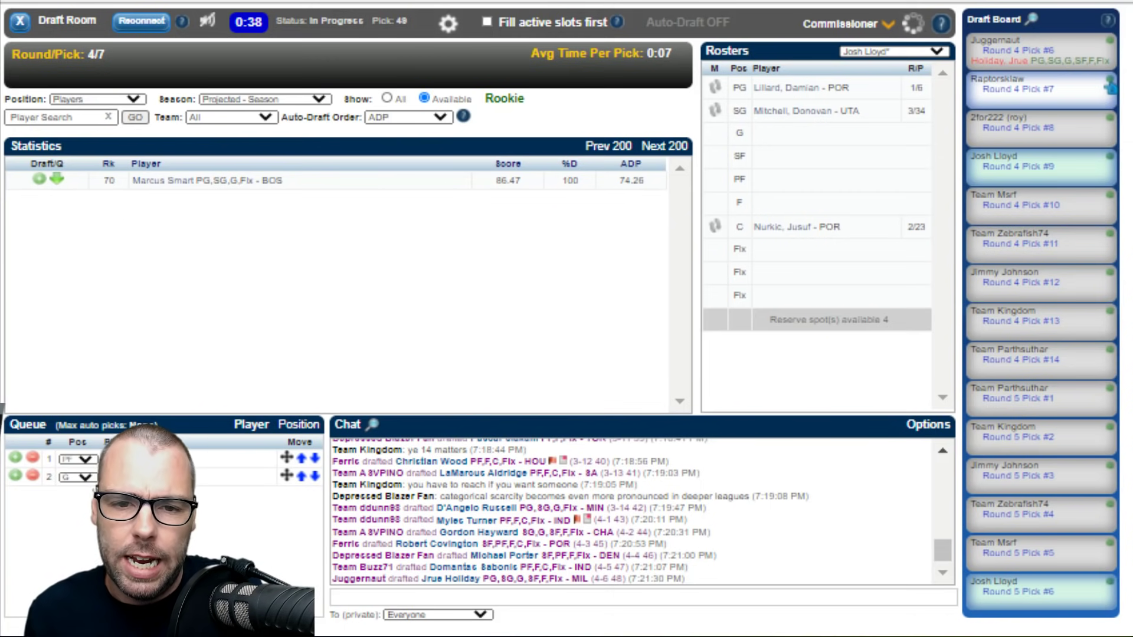
# Search the available players for "jrue".
pyautogui.click(56, 117)
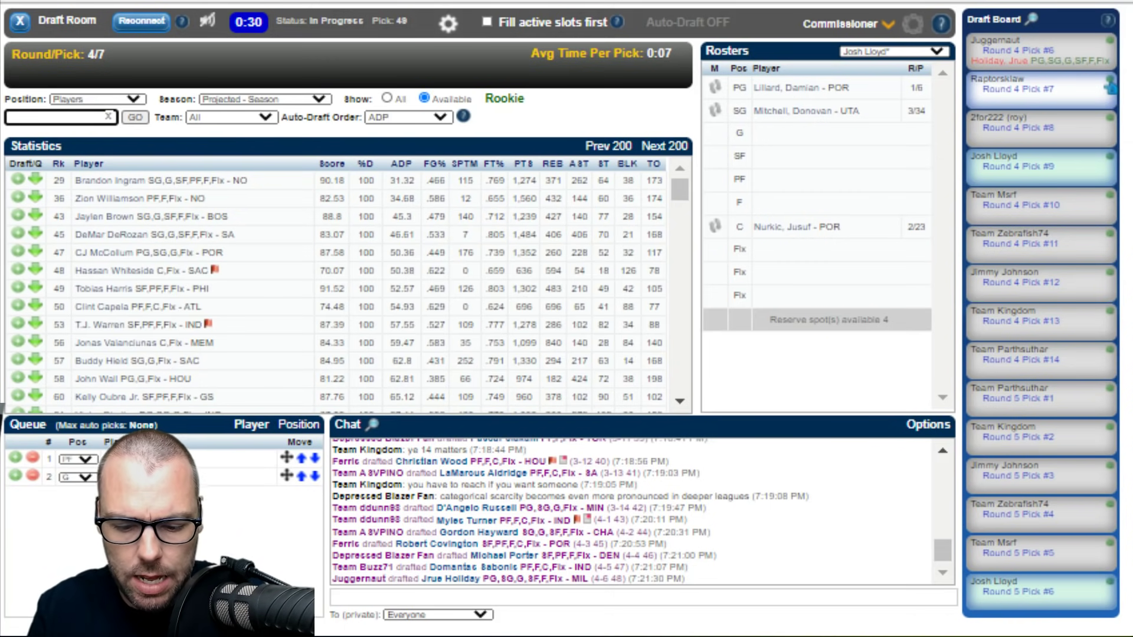
pyautogui.write('jrue')
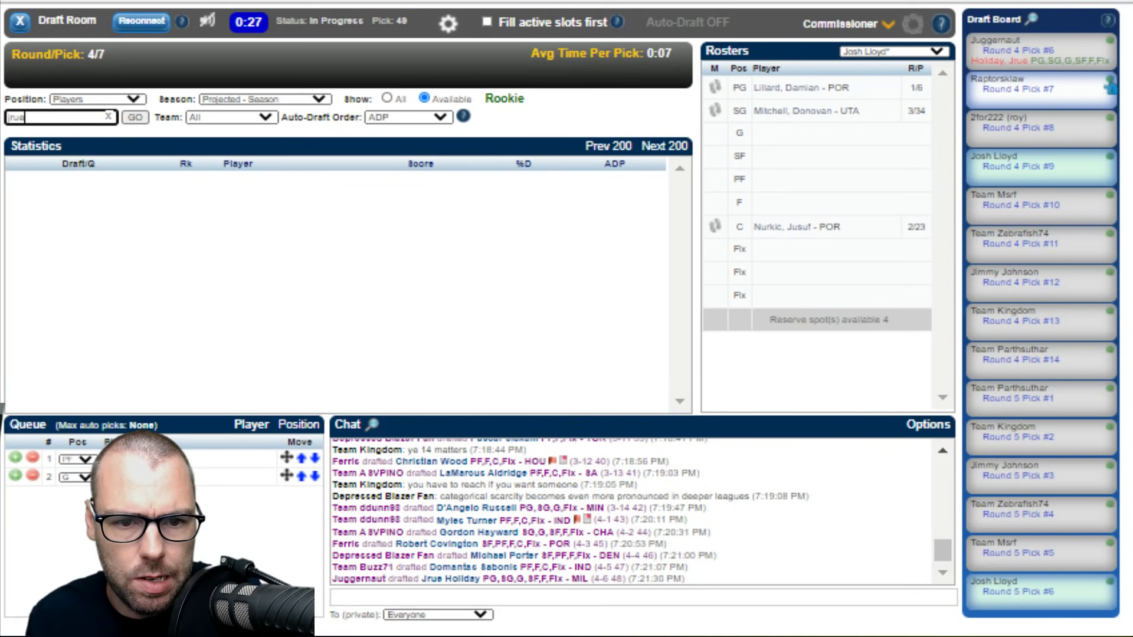
pyautogui.press('Return')
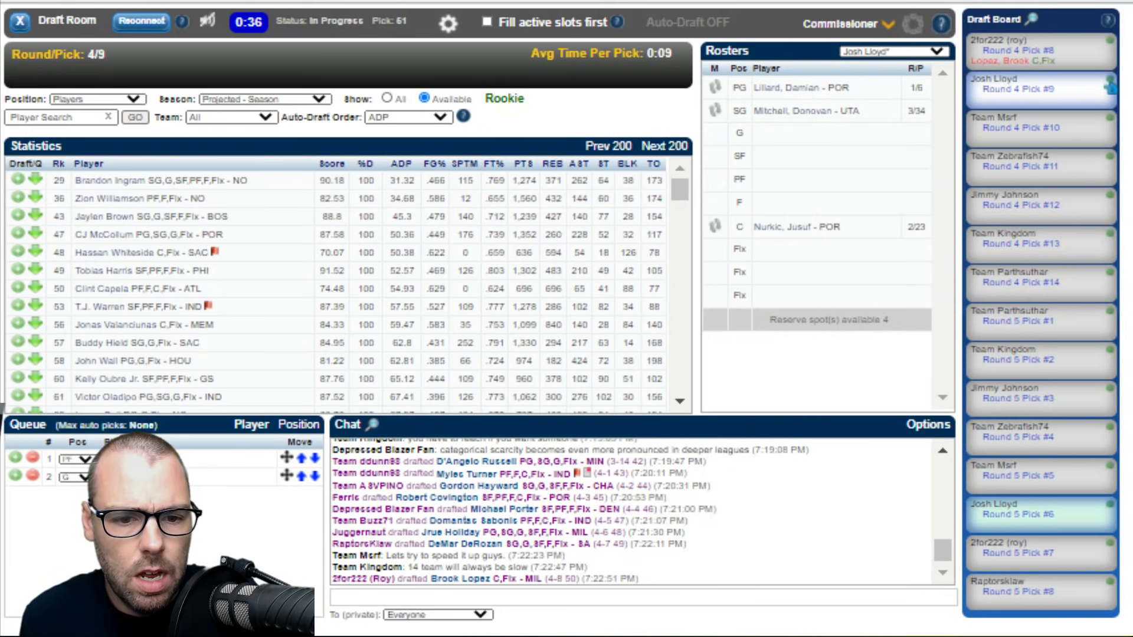
# Draft Brandon Ingram at the PF position with the round 4 pick.
pyautogui.click(18, 180)
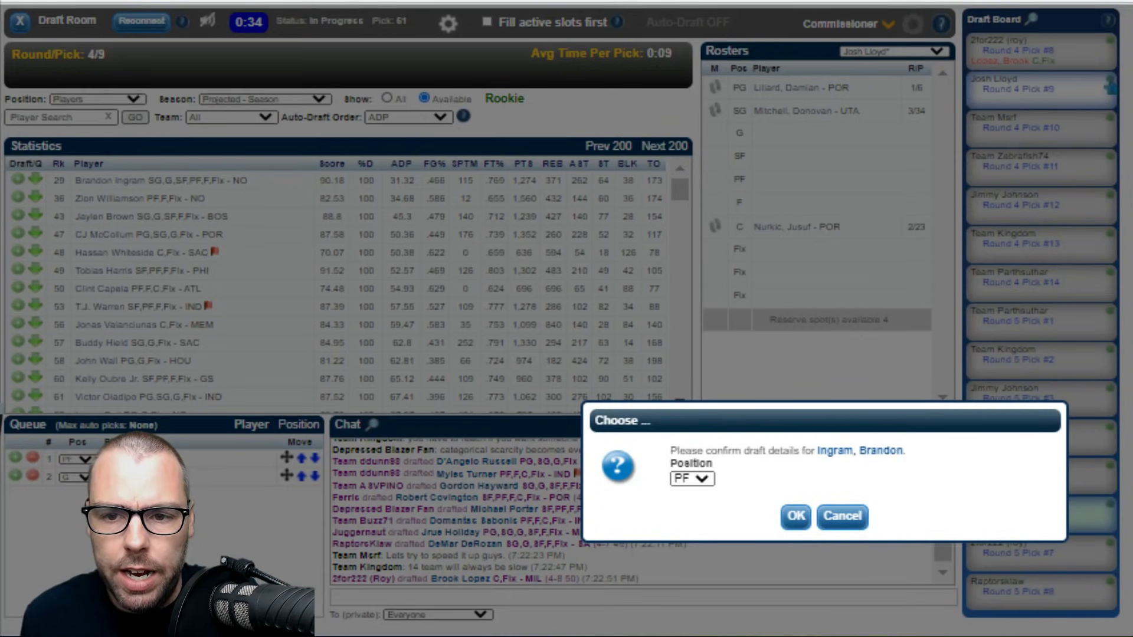
pyautogui.press('Return')
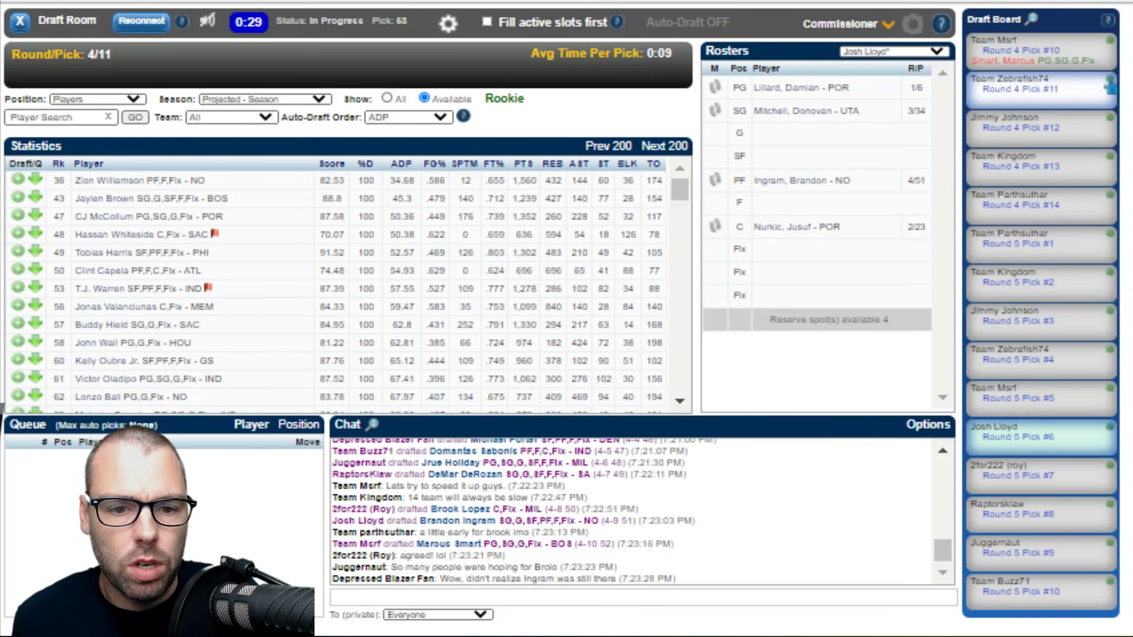
# Search the available players for "brog".
pyautogui.click(56, 117)
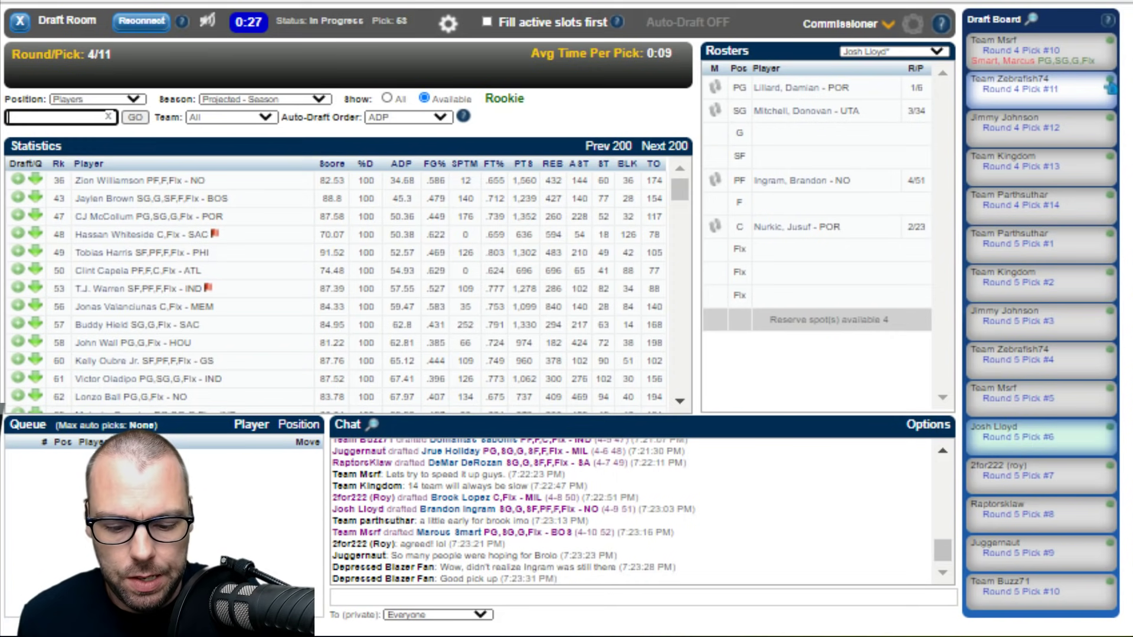
pyautogui.write('brog')
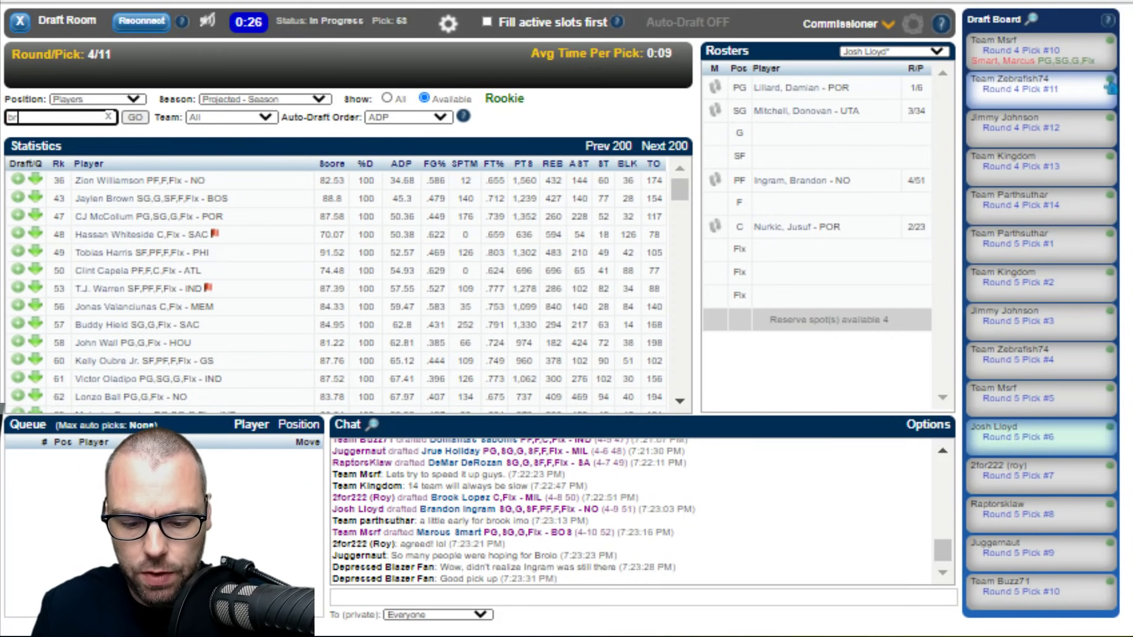
pyautogui.press('Return')
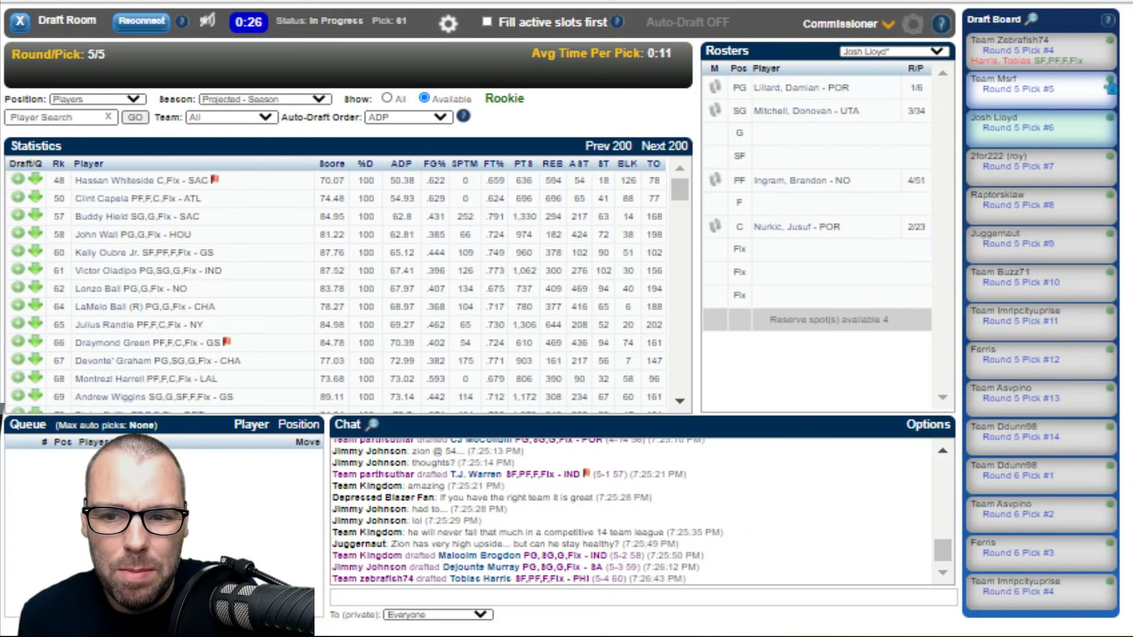
pyautogui.click(56, 116)
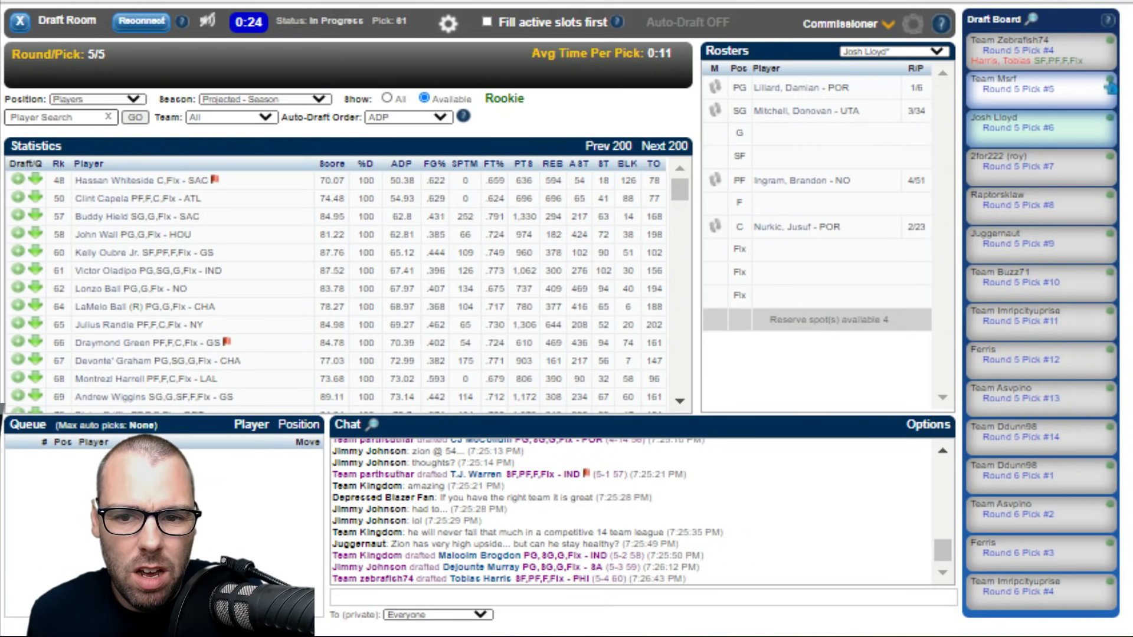
pyautogui.write('brook')
pyautogui.press('BackSpace')
pyautogui.press('BackSpace')
pyautogui.press('BackSpace')
pyautogui.press('BackSpace')
pyautogui.press('BackSpace')
# Search for "porz", add Kristaps Porzingis to the queue, and draft him at the F position.
pyautogui.write('porz')
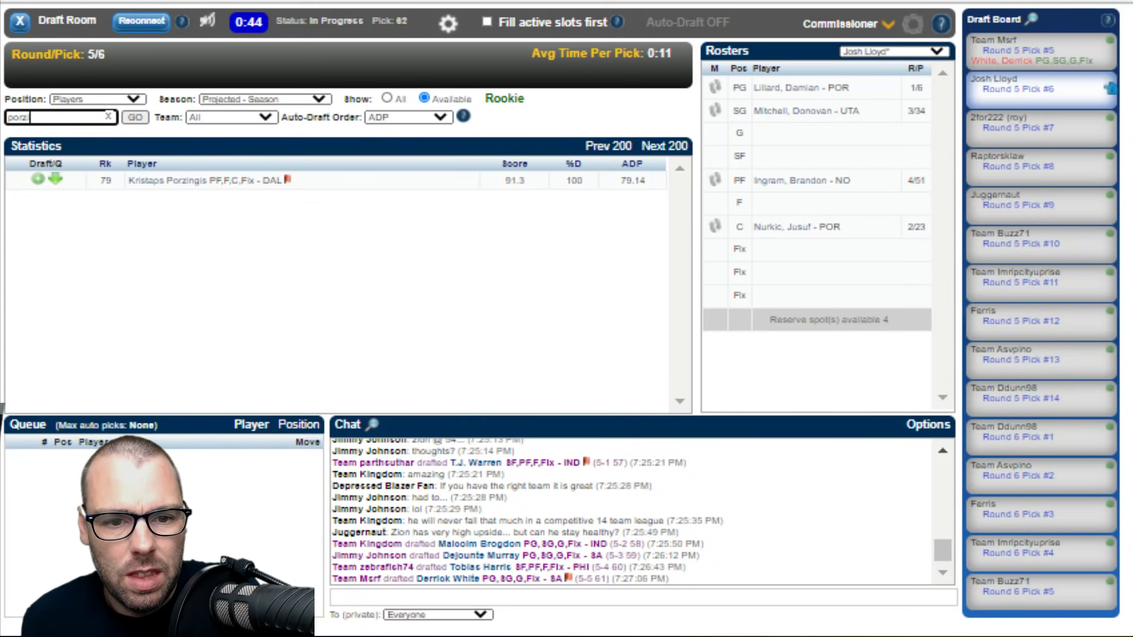
pyautogui.click(55, 179)
pyautogui.press('Return')
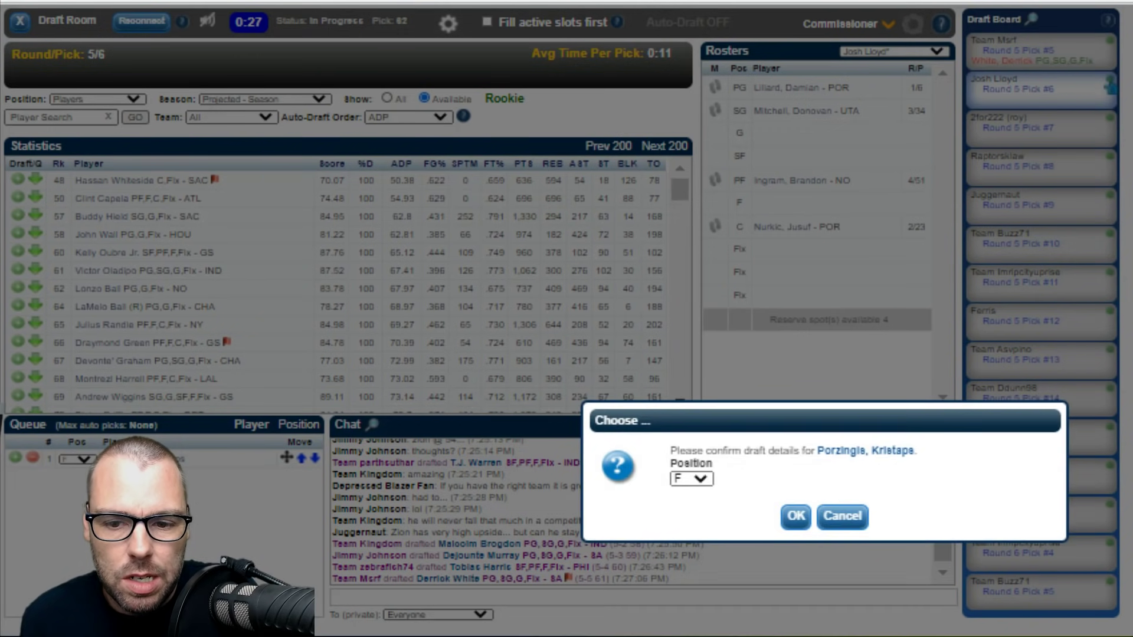
pyautogui.press('Return')
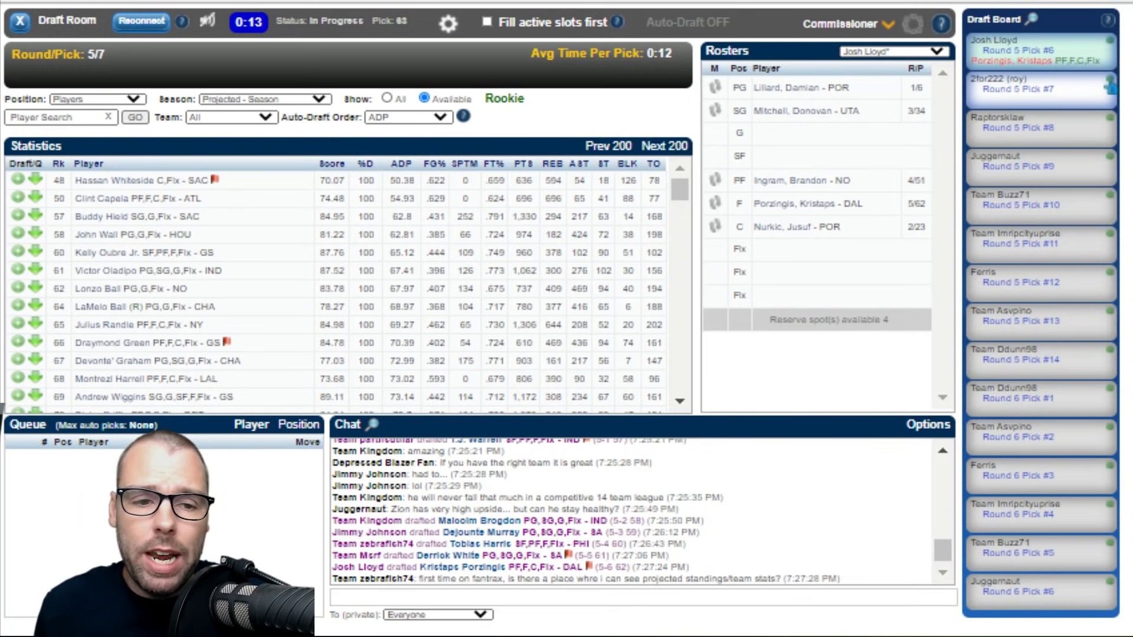
# Search the available players for "white".
pyautogui.click(56, 117)
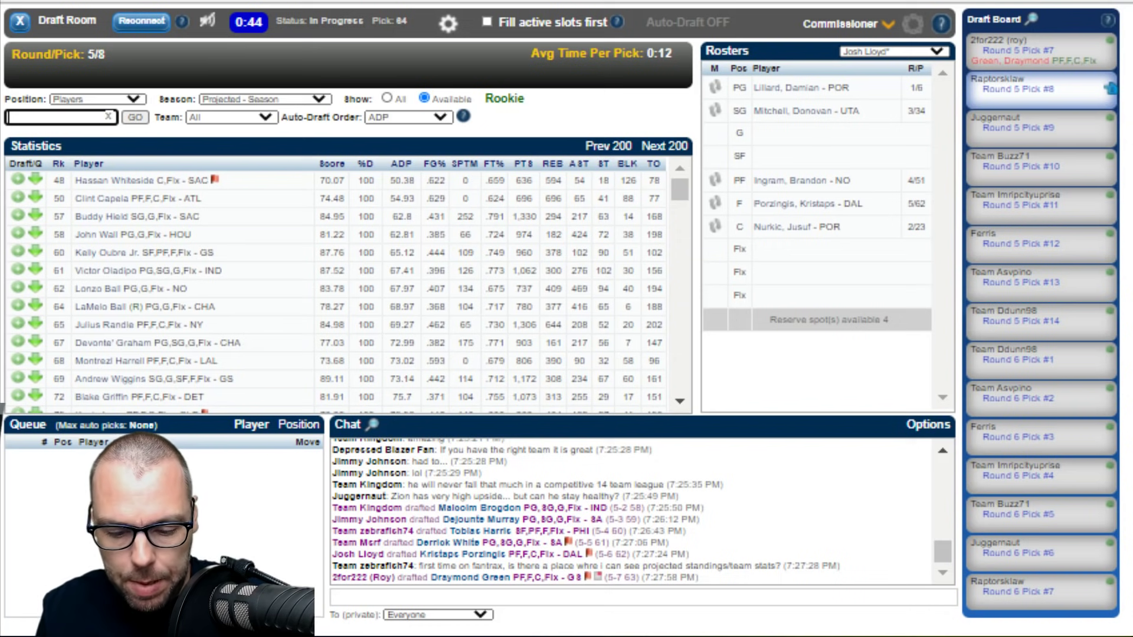
pyautogui.write('white')
pyautogui.press('Return')
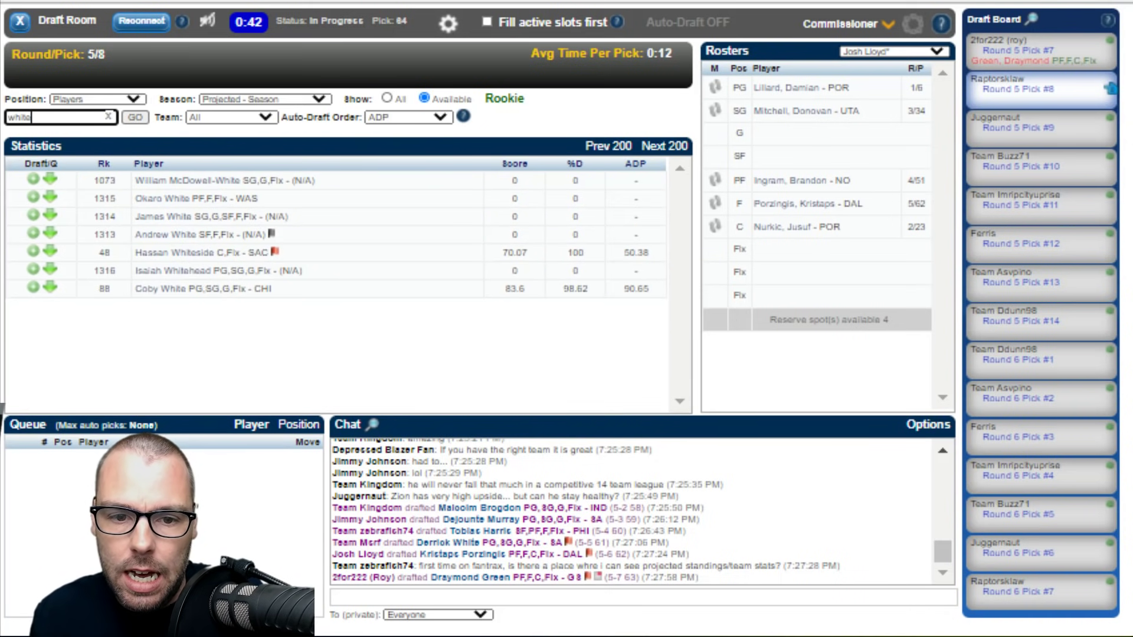
# Add Coby White to the queue, and search for "fult" to queue Markelle Fultz.
pyautogui.click(50, 287)
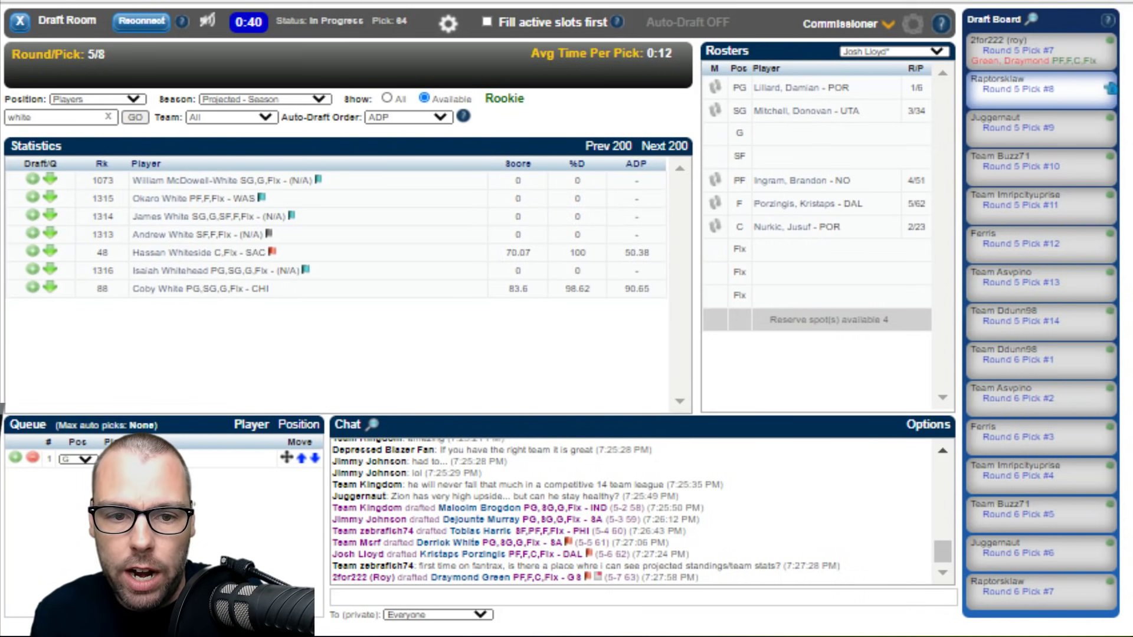
pyautogui.click(56, 116)
pyautogui.write('fult')
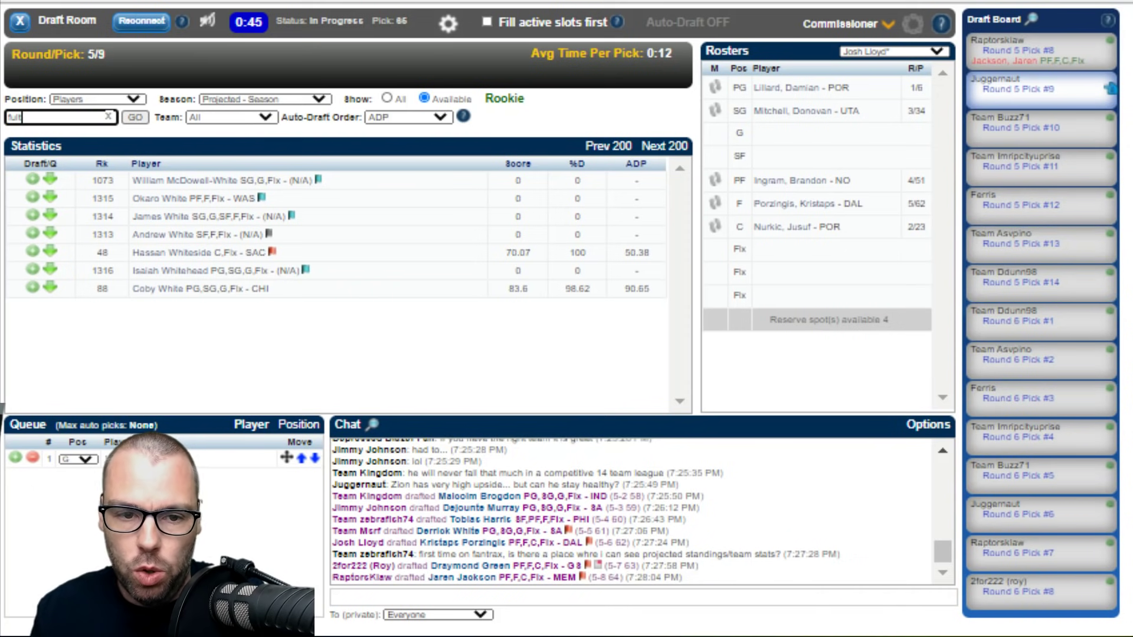
pyautogui.press('Return')
pyautogui.click(54, 179)
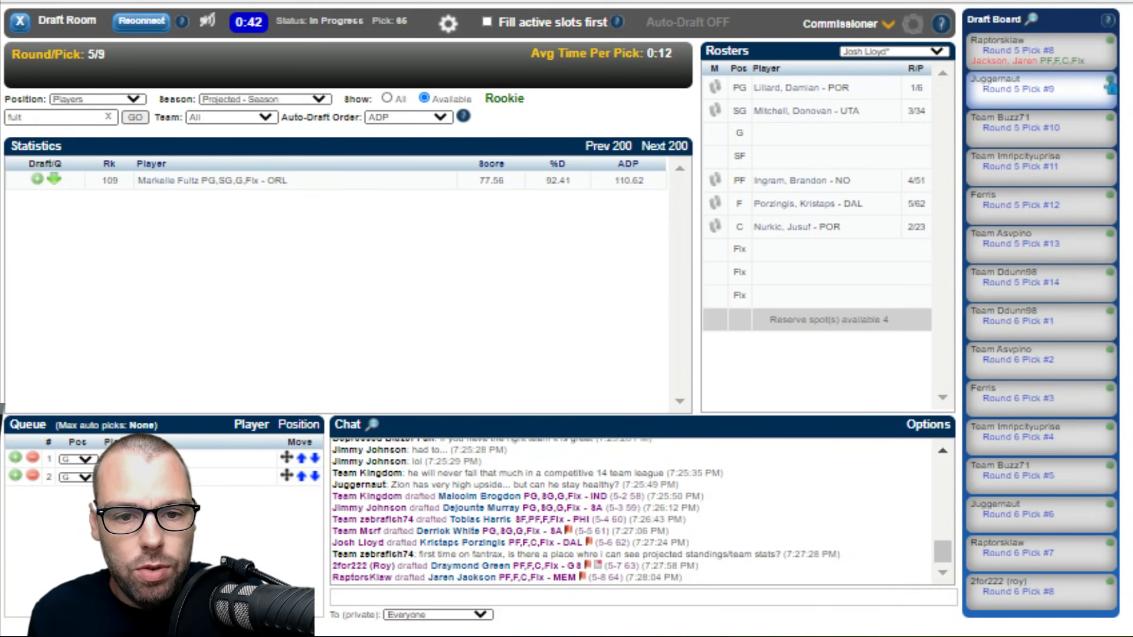
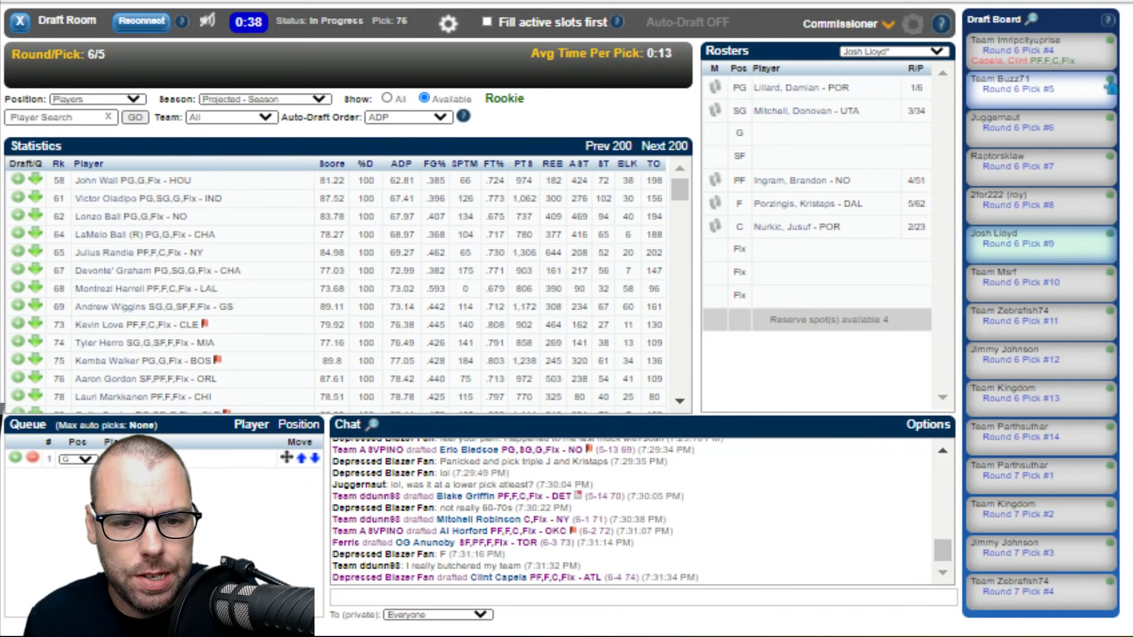
# Search the available players for "bry" and draft Markelle Fultz at the G position with the round 6 pick.
pyautogui.click(59, 117)
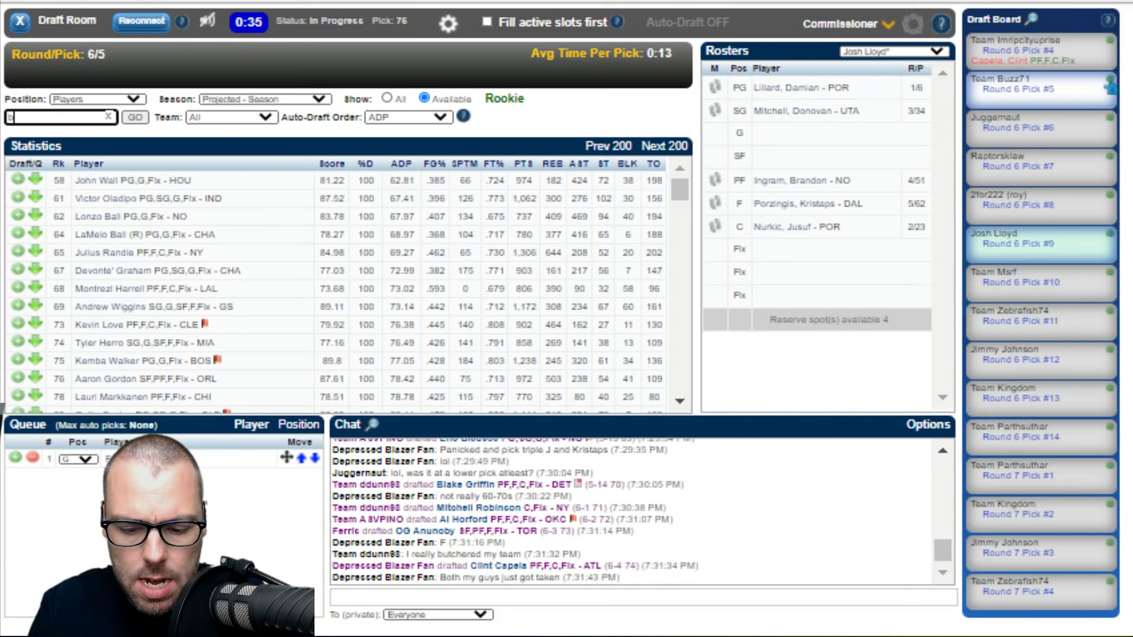
pyautogui.write('bry')
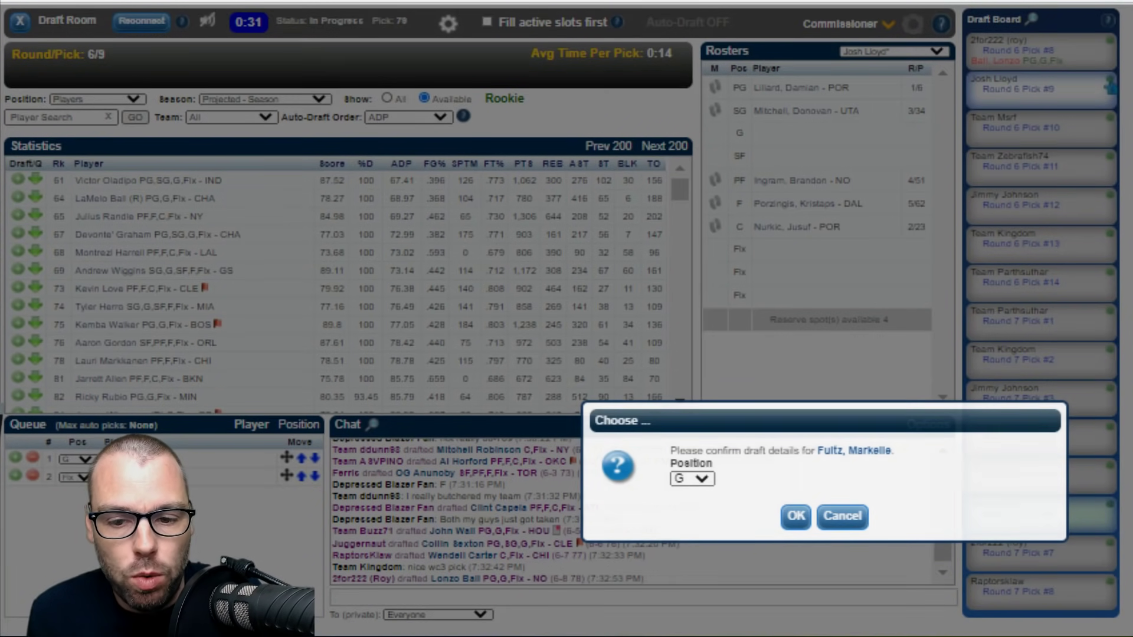
pyautogui.press('Return')
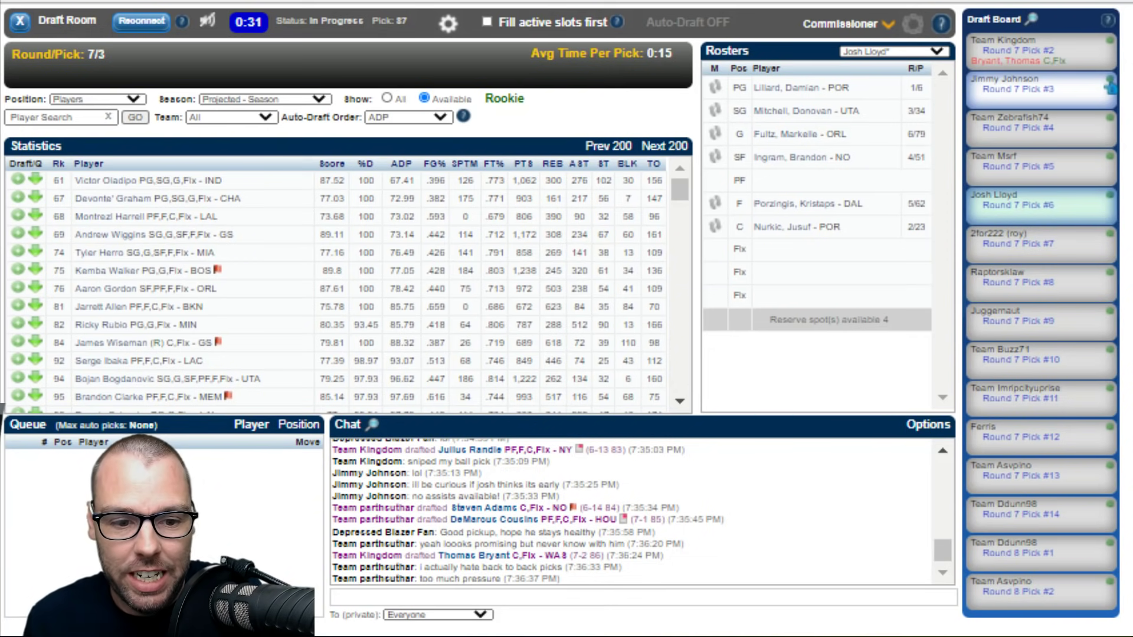
# Search the available players for "noel" and add Nerlens Noel to the queue.
pyautogui.click(56, 117)
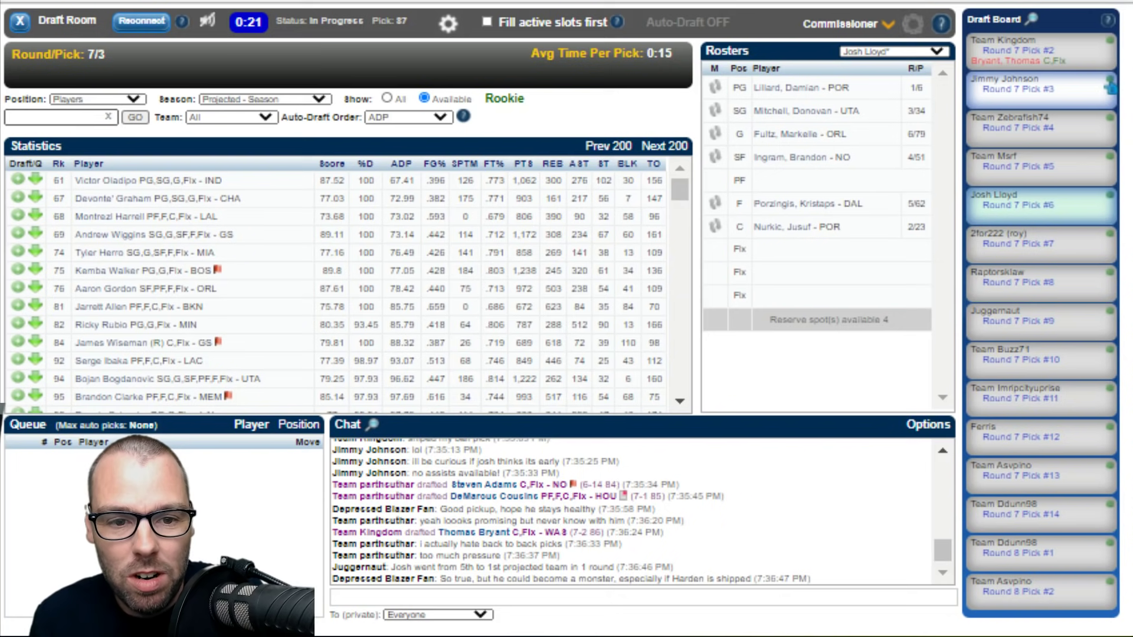
pyautogui.write('noel')
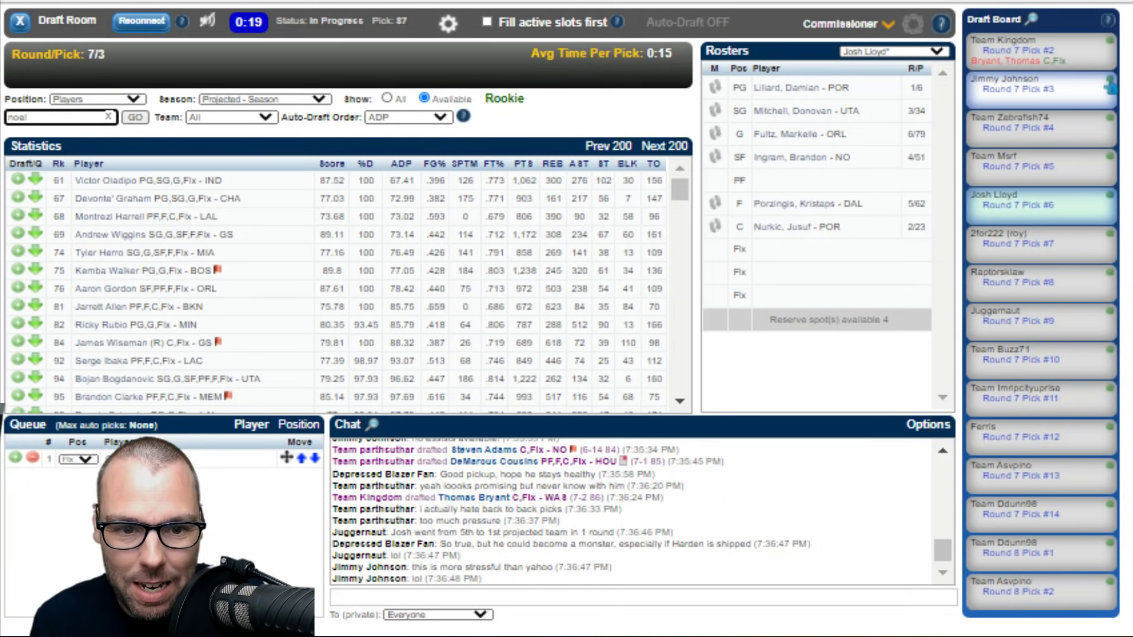
pyautogui.press('Return')
pyautogui.write('l')
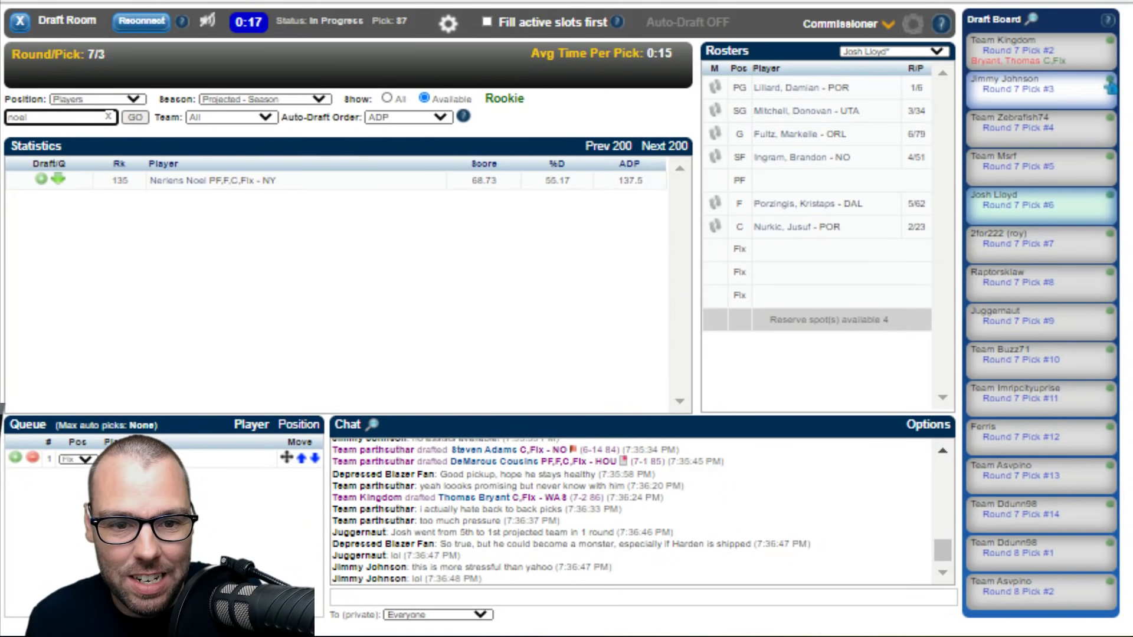
pyautogui.click(57, 178)
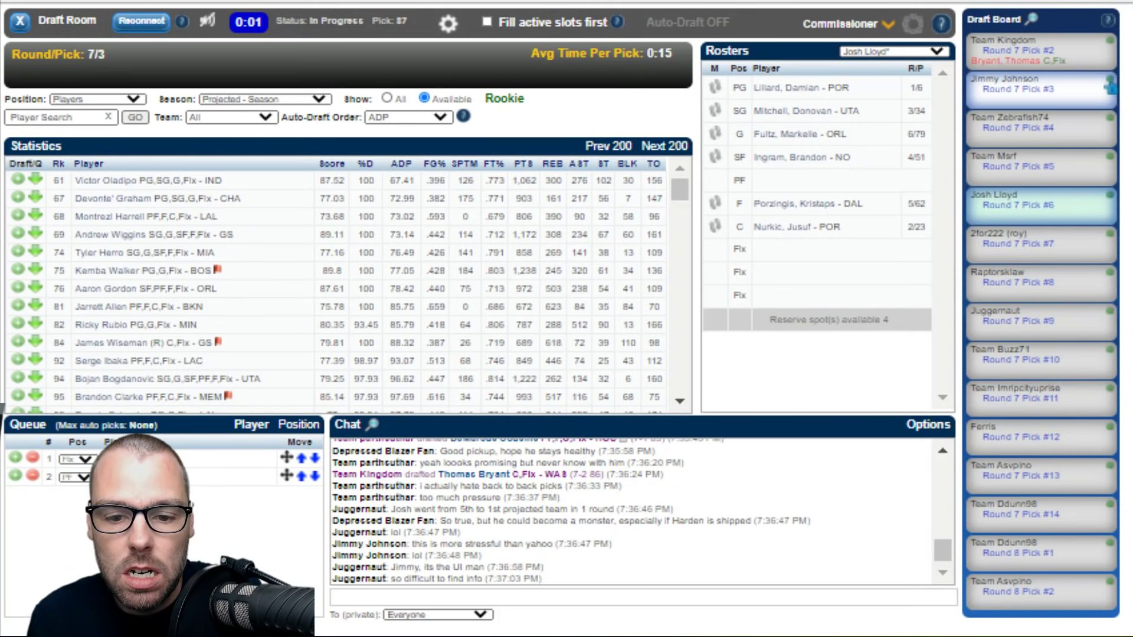
# Search for "payto" to add Elfrid Payton to the queue, and undo the last draft pick as commissioner.
pyautogui.click(59, 117)
pyautogui.write('pa')
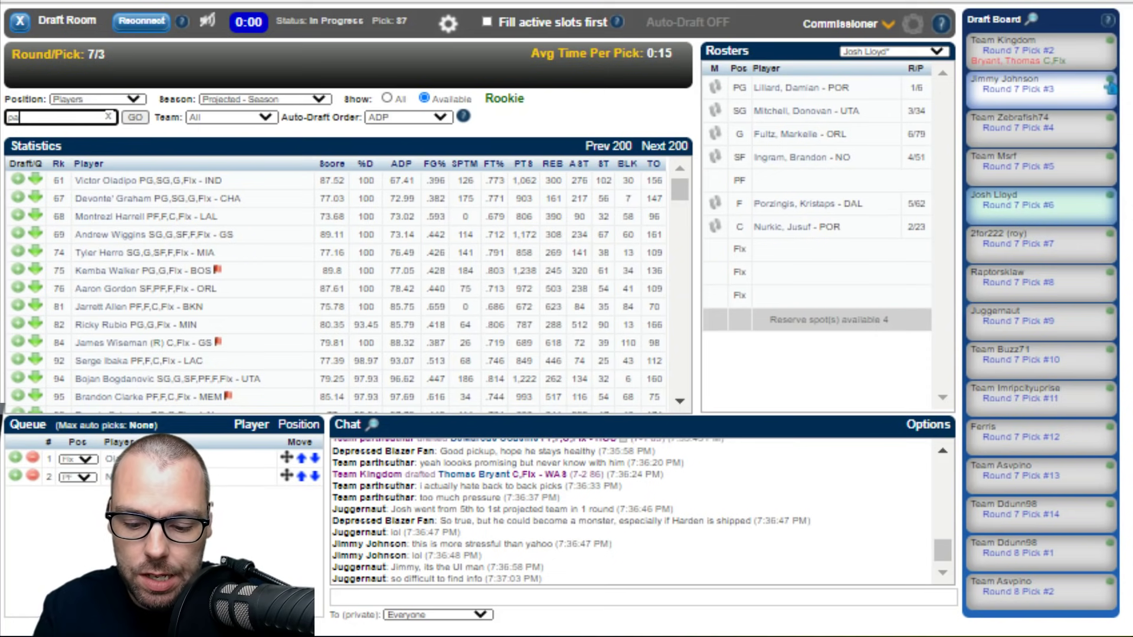
pyautogui.write('yto')
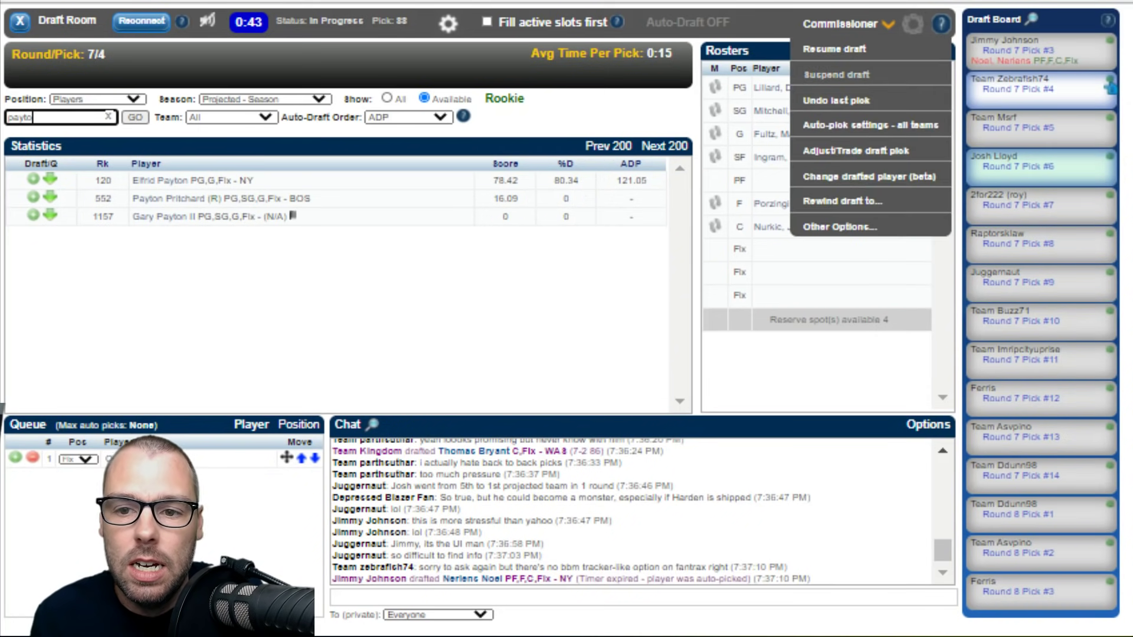
pyautogui.click(836, 101)
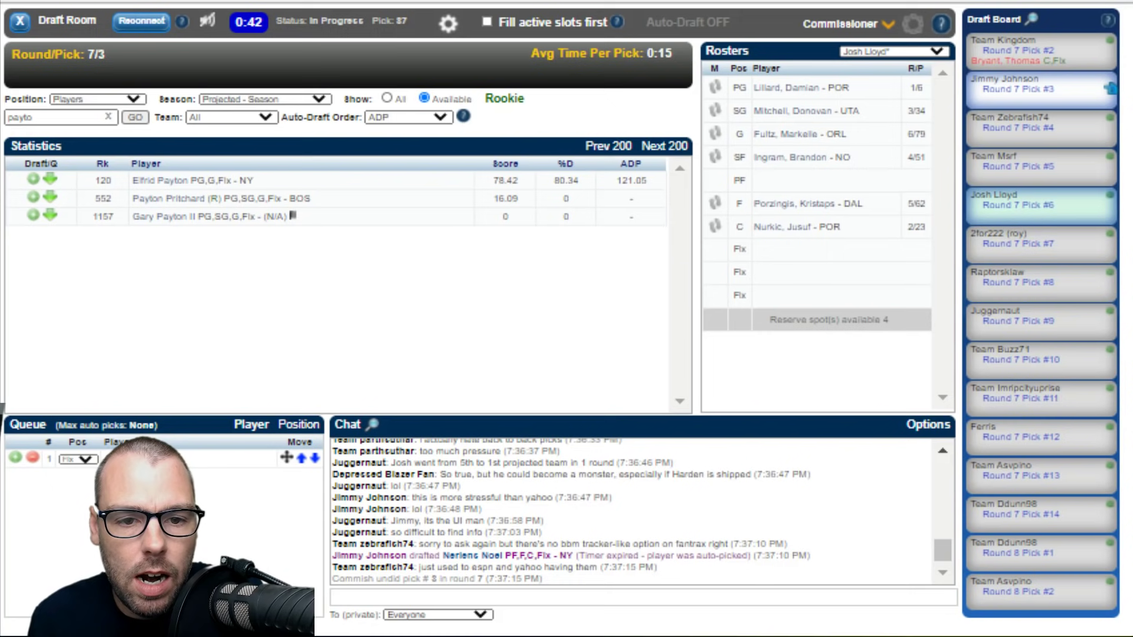
pyautogui.hotkey('ctrl', 'a')
pyautogui.press('BackSpace')
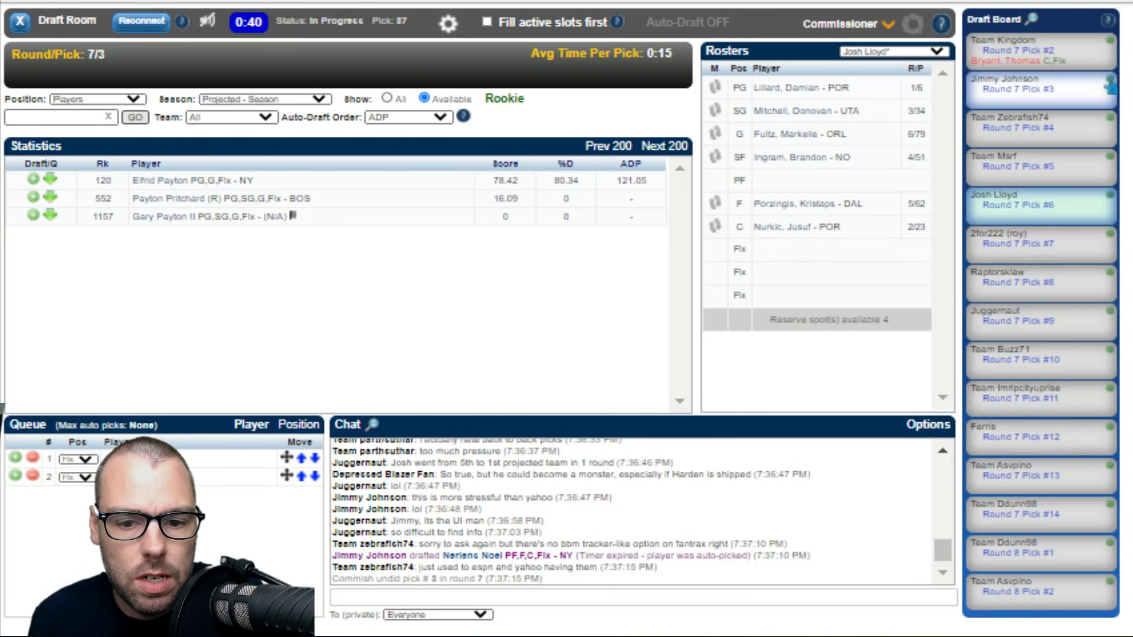
# Search for "noel" again, put Nerlens Noel back in the queue, and clear the player search.
pyautogui.click(59, 117)
pyautogui.write('r')
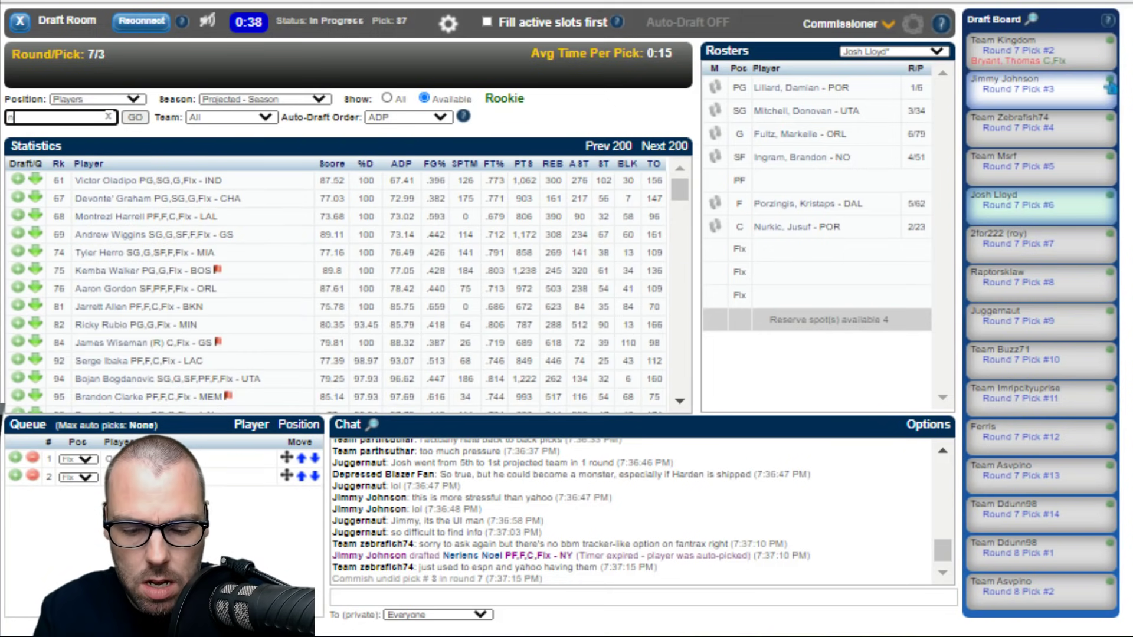
pyautogui.write('oel')
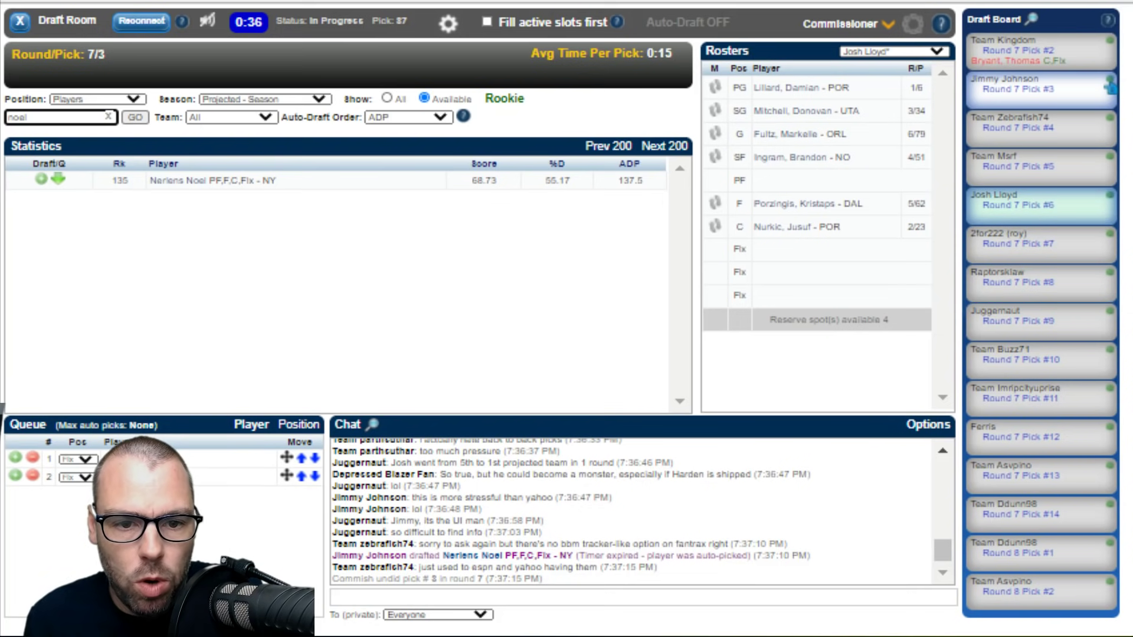
pyautogui.hotkey('ctrl', 'a')
pyautogui.press('BackSpace')
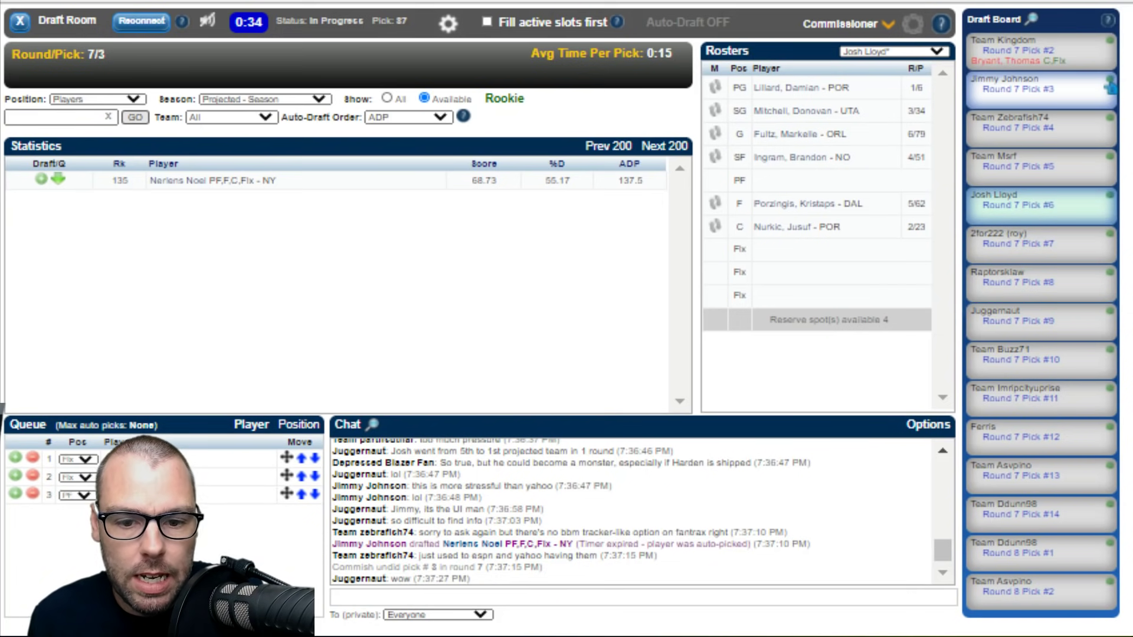
pyautogui.press('Return')
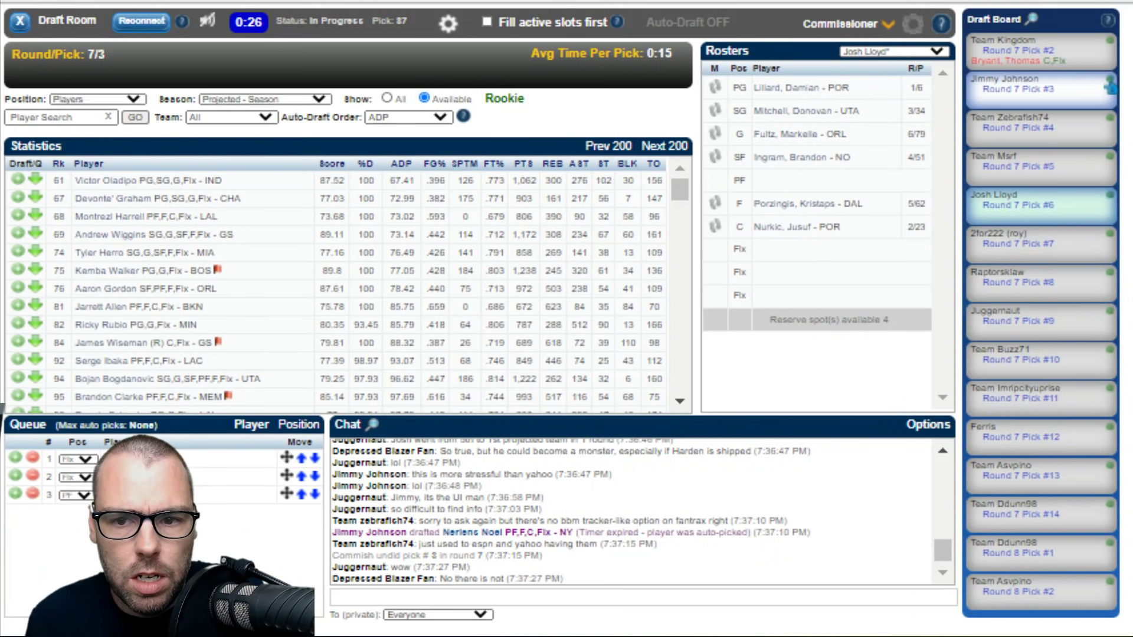
# Post a chat message to everyone telling the manager whose pick was undone to go again.
pyautogui.click(643, 597)
pyautogui.write('Jimm')
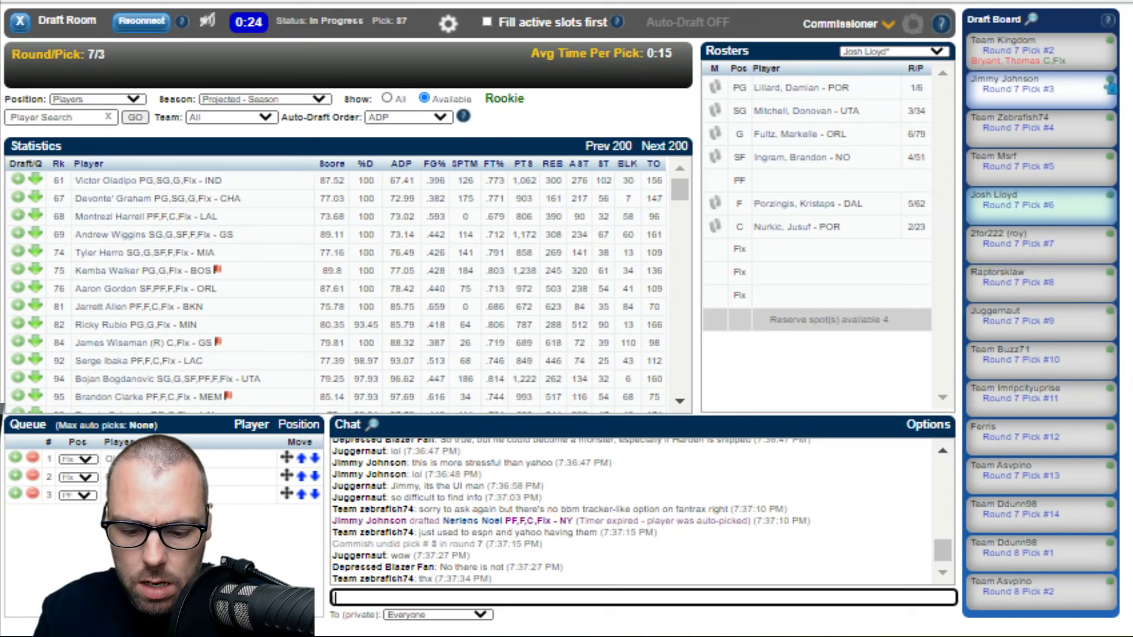
pyautogui.write('y go again')
pyautogui.press('Return')
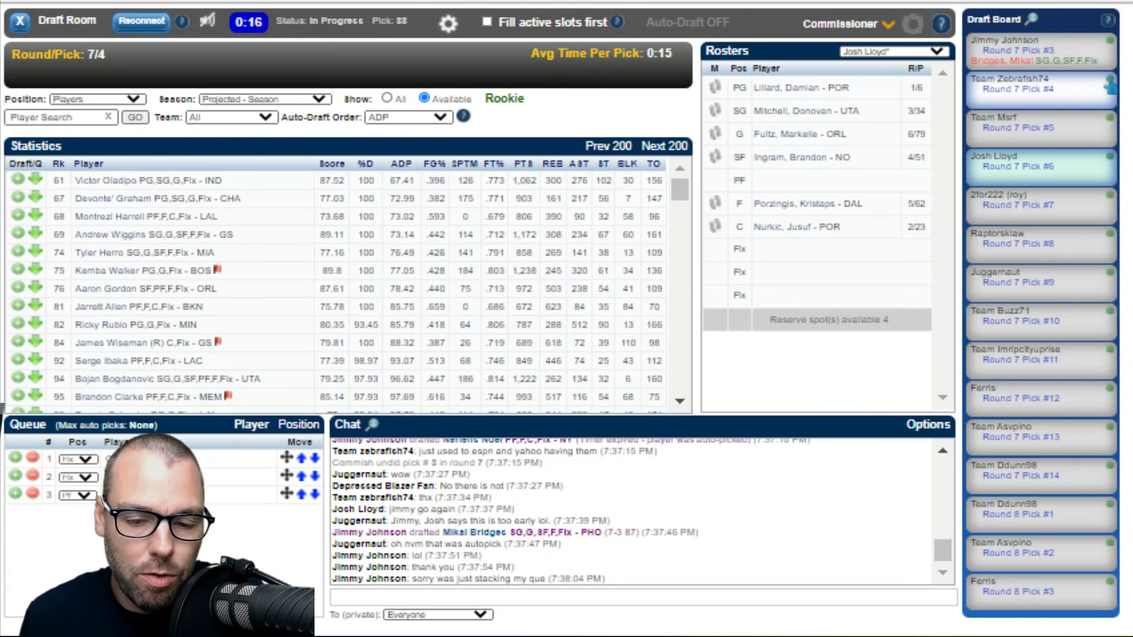
# Draft Nerlens Noel at the PF position with the round 7 pick.
pyautogui.click(334, 597)
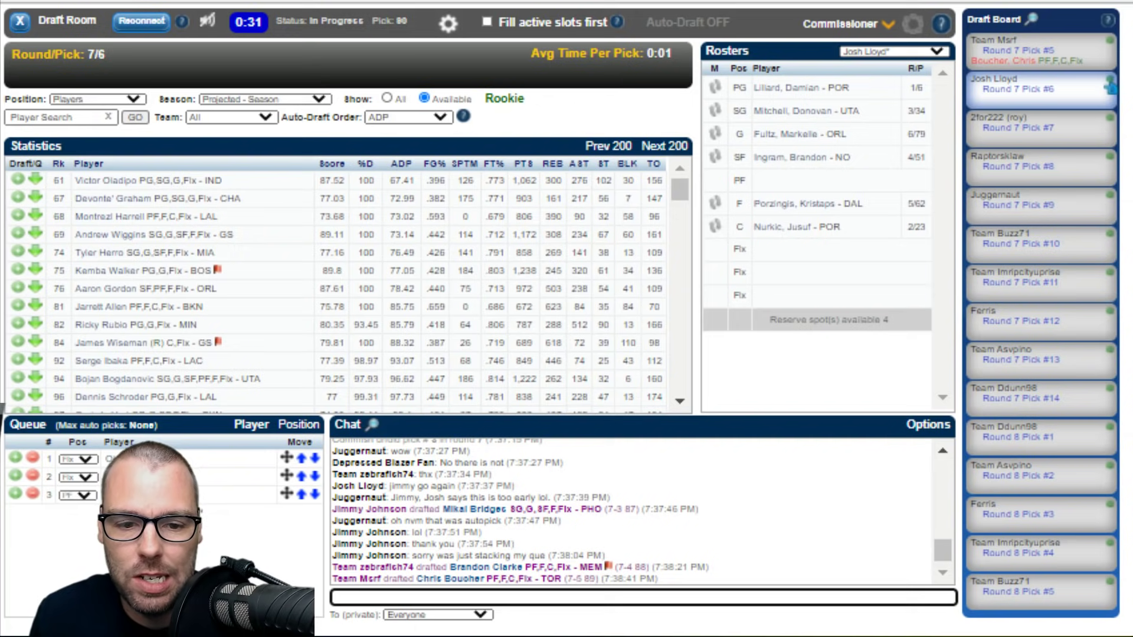
pyautogui.press('Return')
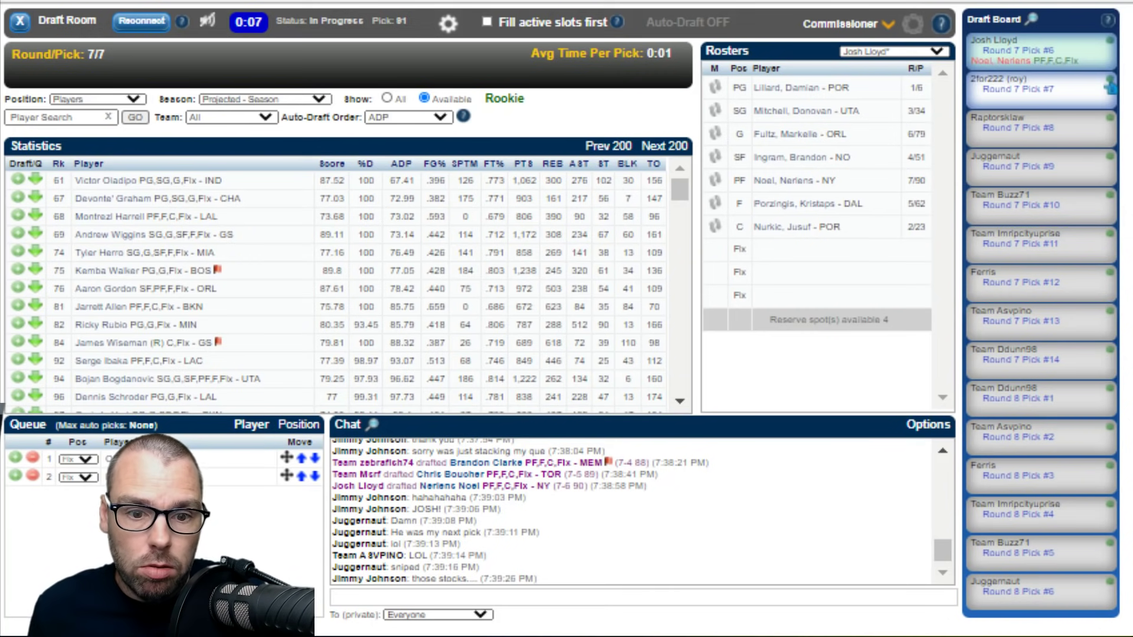
# Find Mike Conley among the available players and add him to the queue.
pyautogui.click(56, 117)
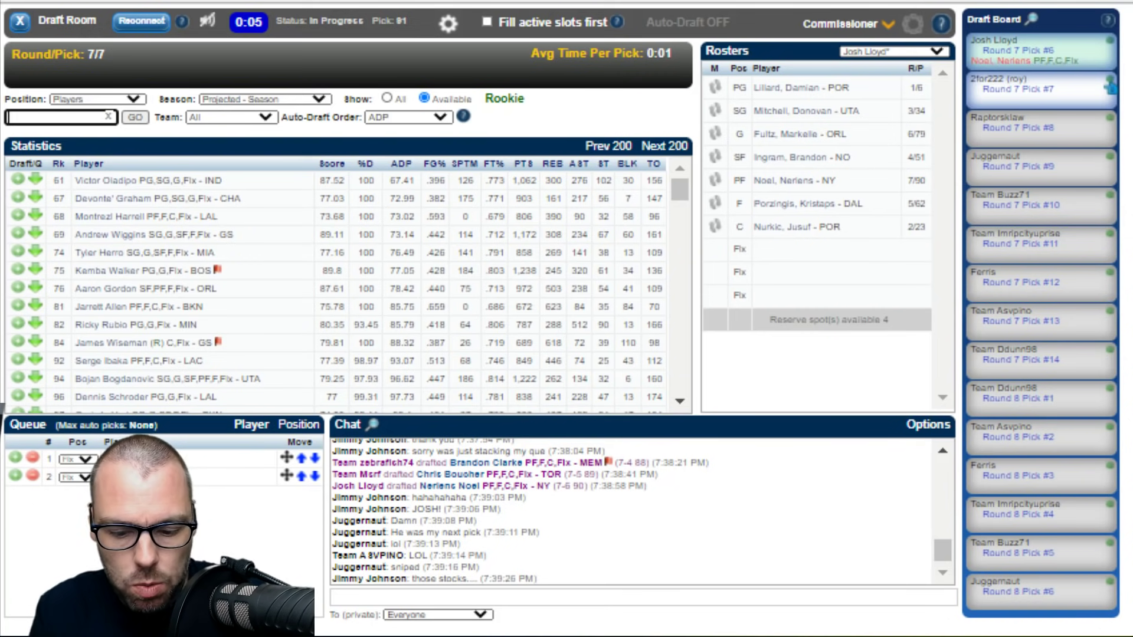
pyautogui.write('ccnl')
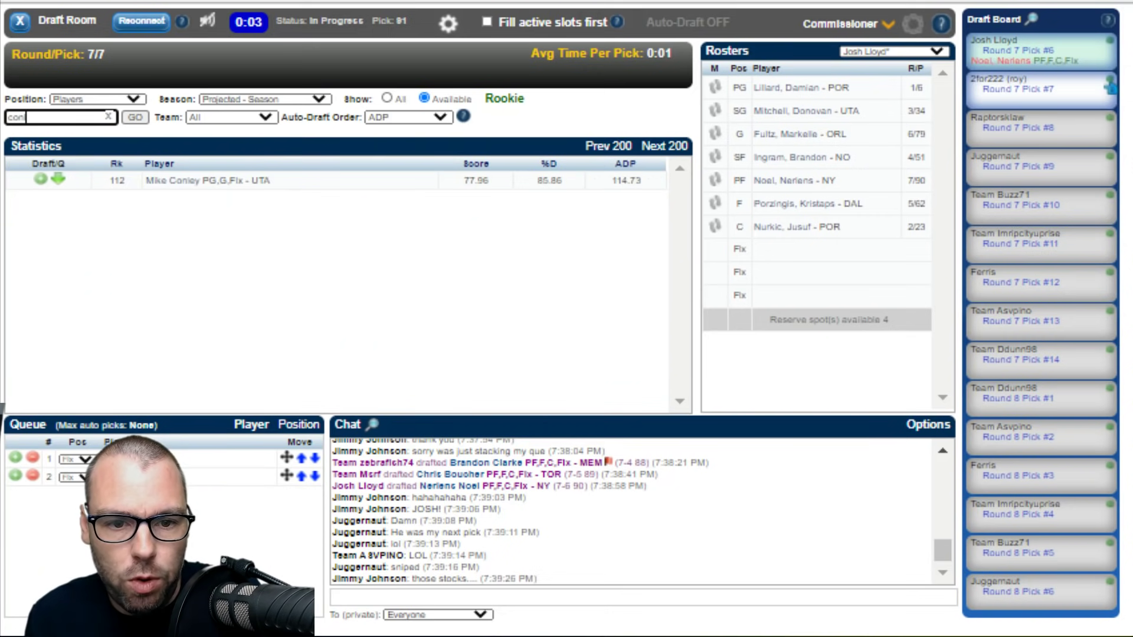
pyautogui.press('Return')
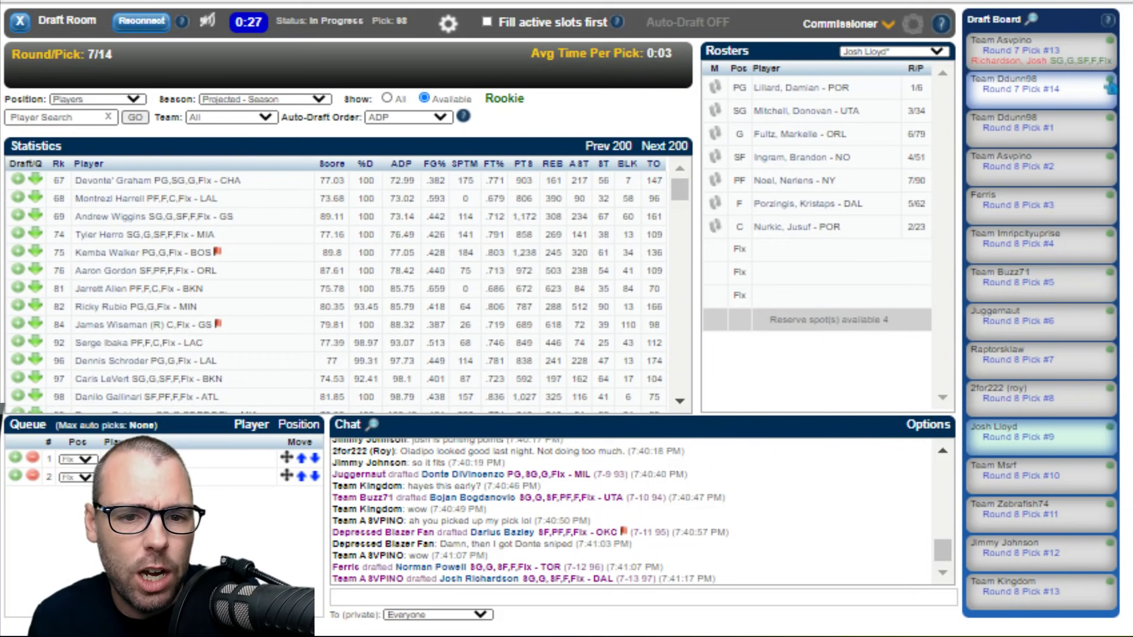
# Search the available players for "gordo" and add Aaron Gordon to the queue.
pyautogui.click(56, 117)
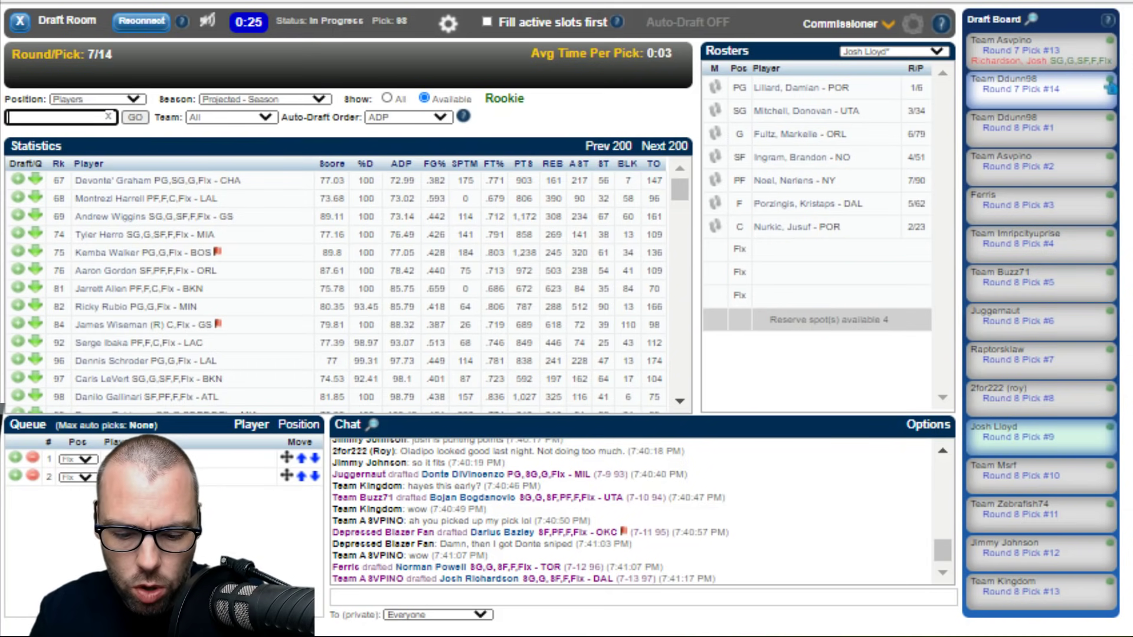
pyautogui.write('gordo')
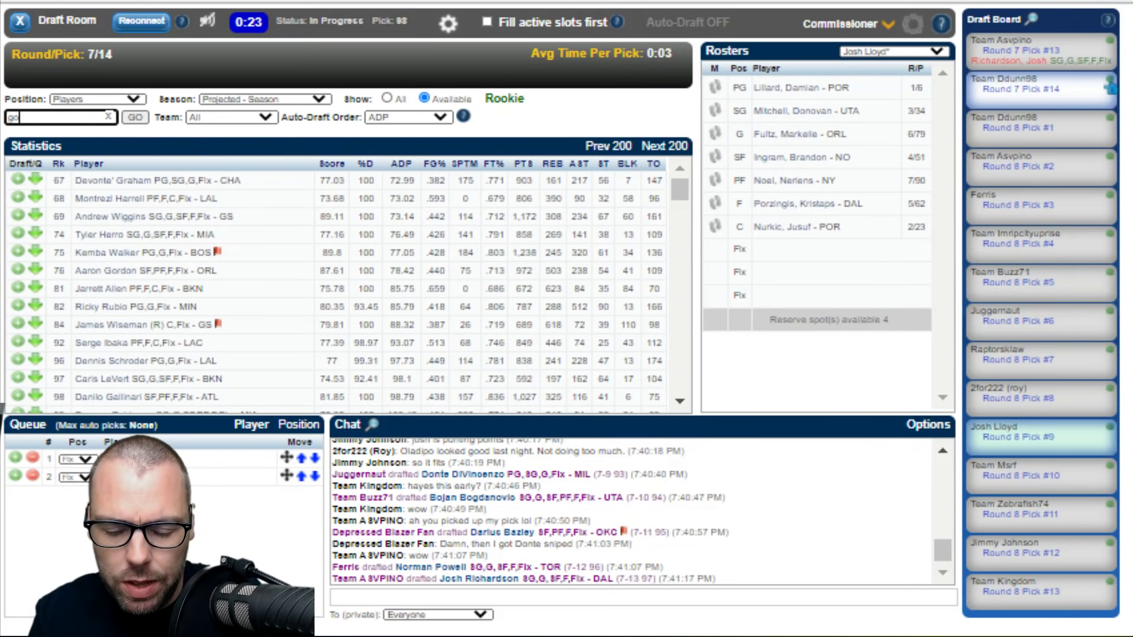
pyautogui.press('Return')
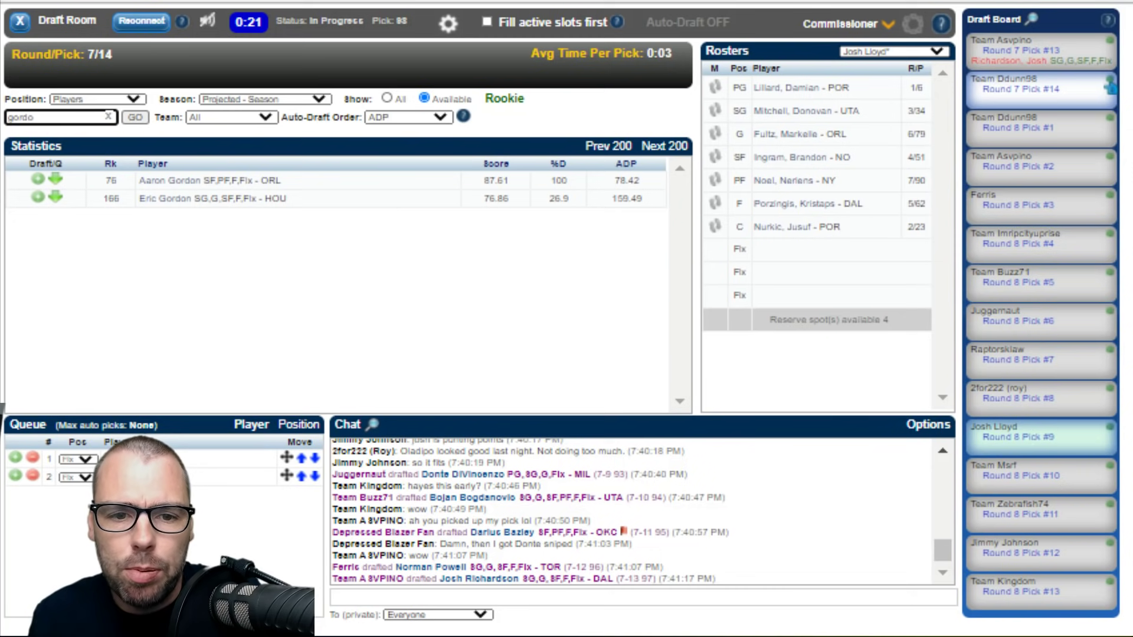
pyautogui.click(54, 179)
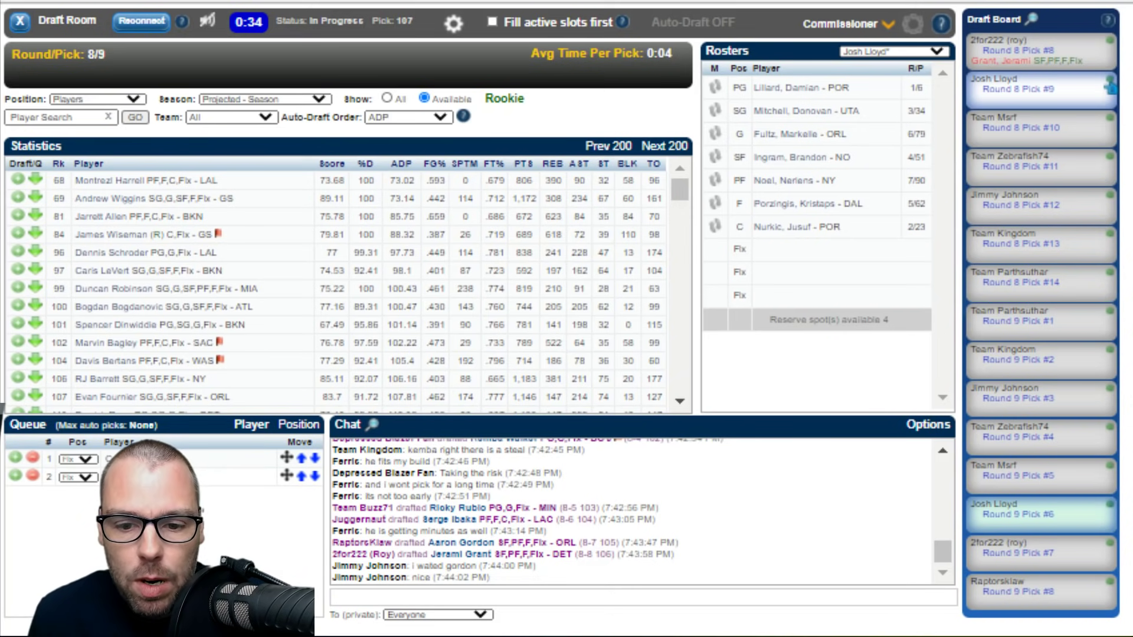
# Draft Mike Conley from the queue at the Flx position with the round 8 pick.
pyautogui.click(112, 459)
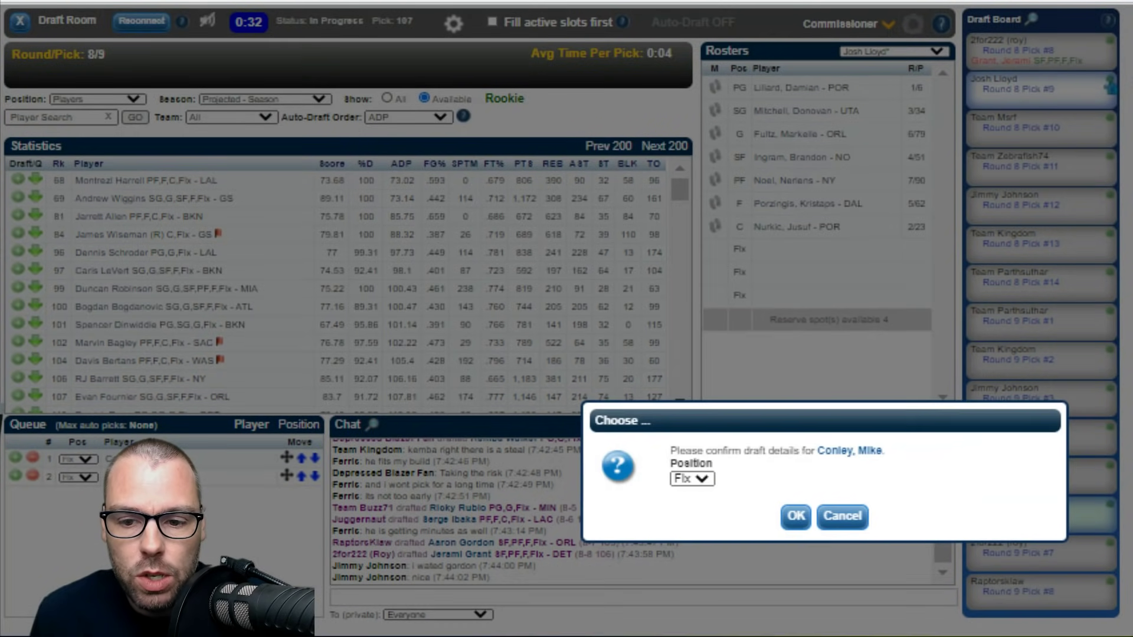
pyautogui.click(843, 516)
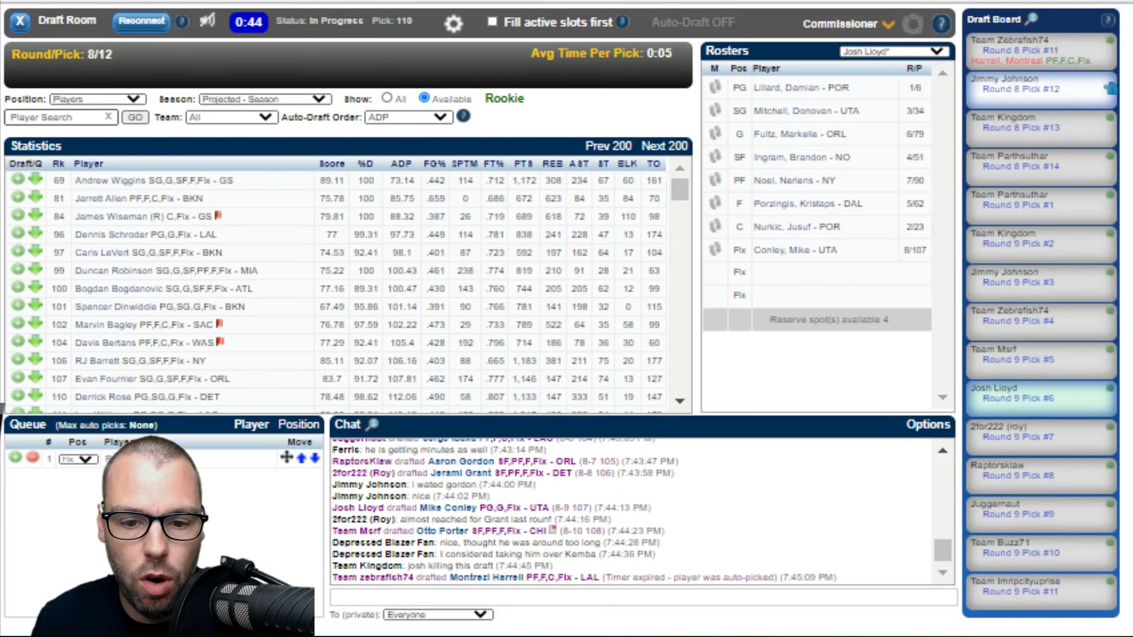
# Undo the expired-timer auto-pick of Montrezl Harrell at round 8 pick 11 as commissioner.
pyautogui.click(844, 23)
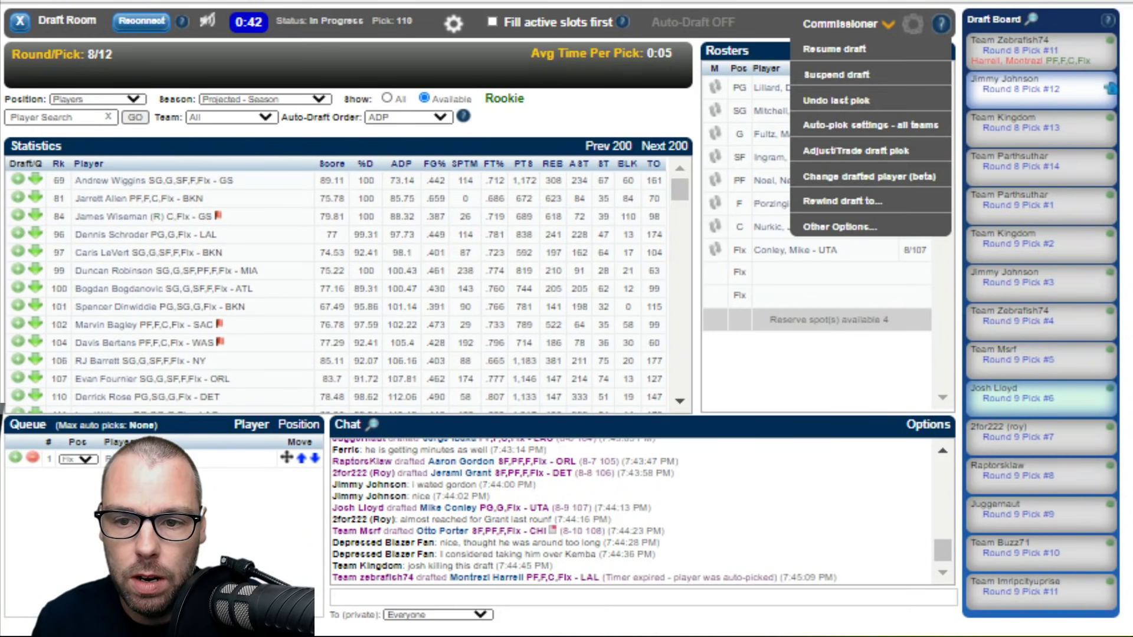
pyautogui.click(835, 101)
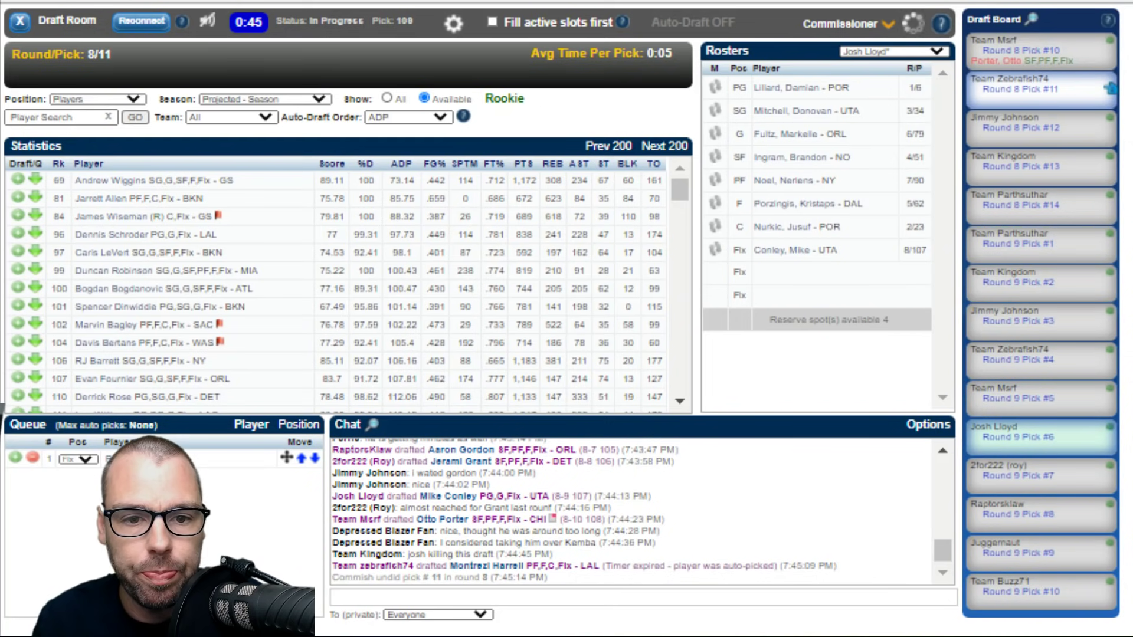
# Search the available players for "washi" and add P.J. Washington to the queue.
pyautogui.click(56, 117)
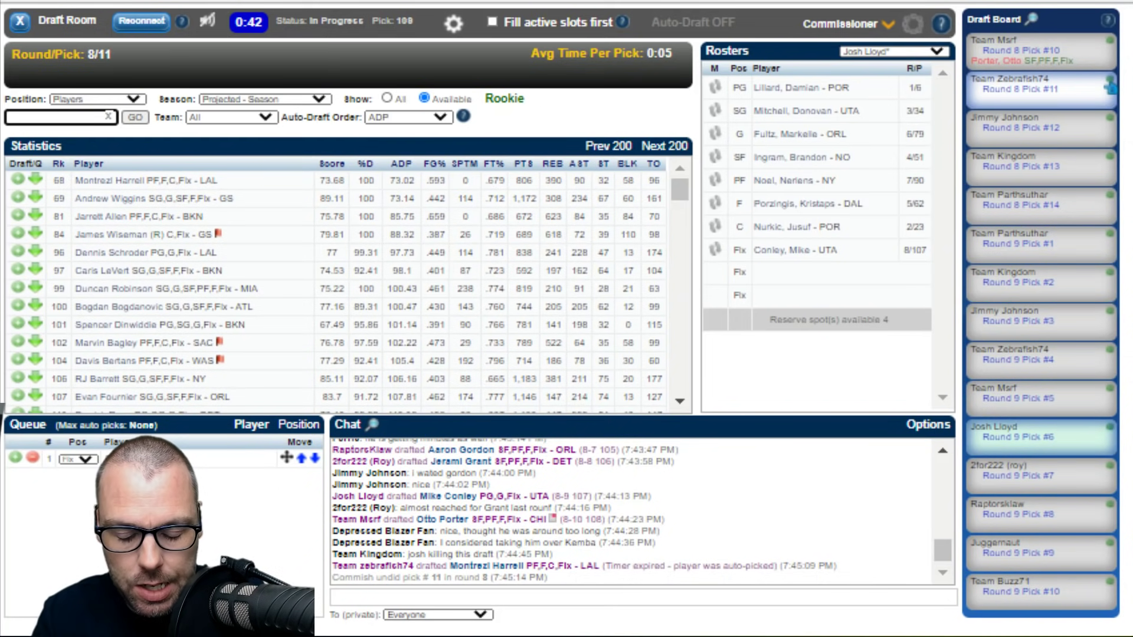
pyautogui.write('wa')
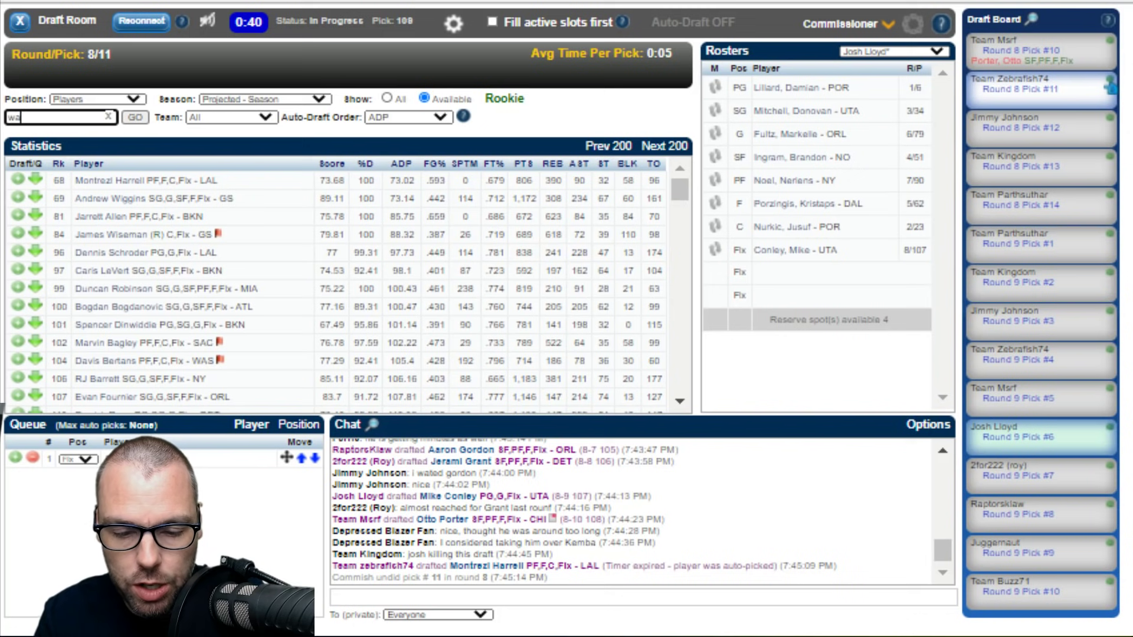
pyautogui.write('shi')
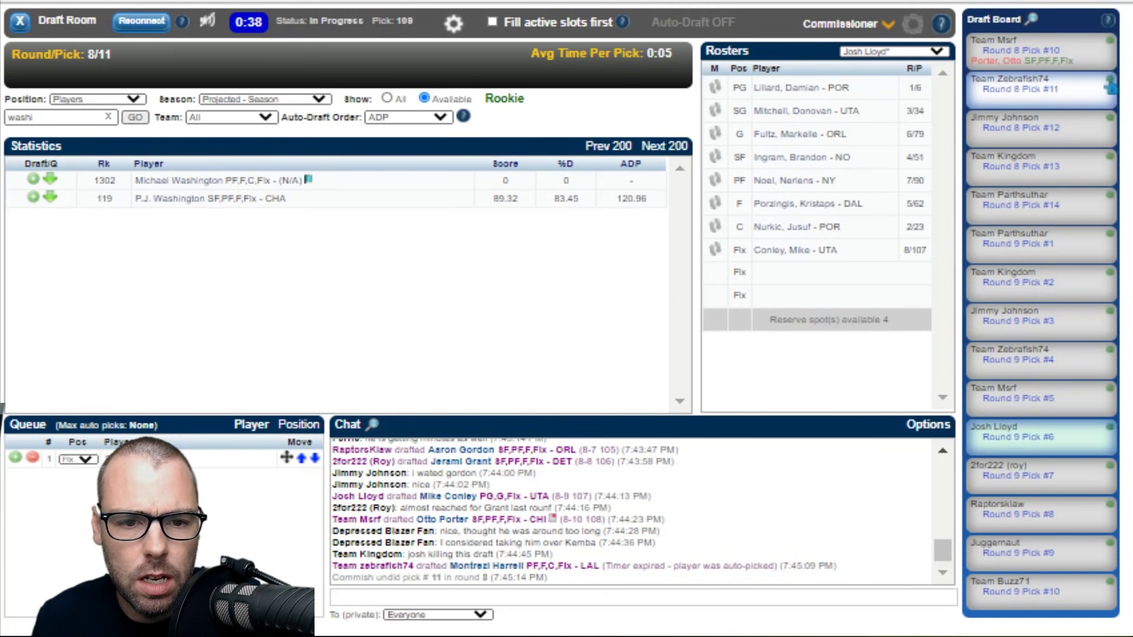
pyautogui.click(33, 197)
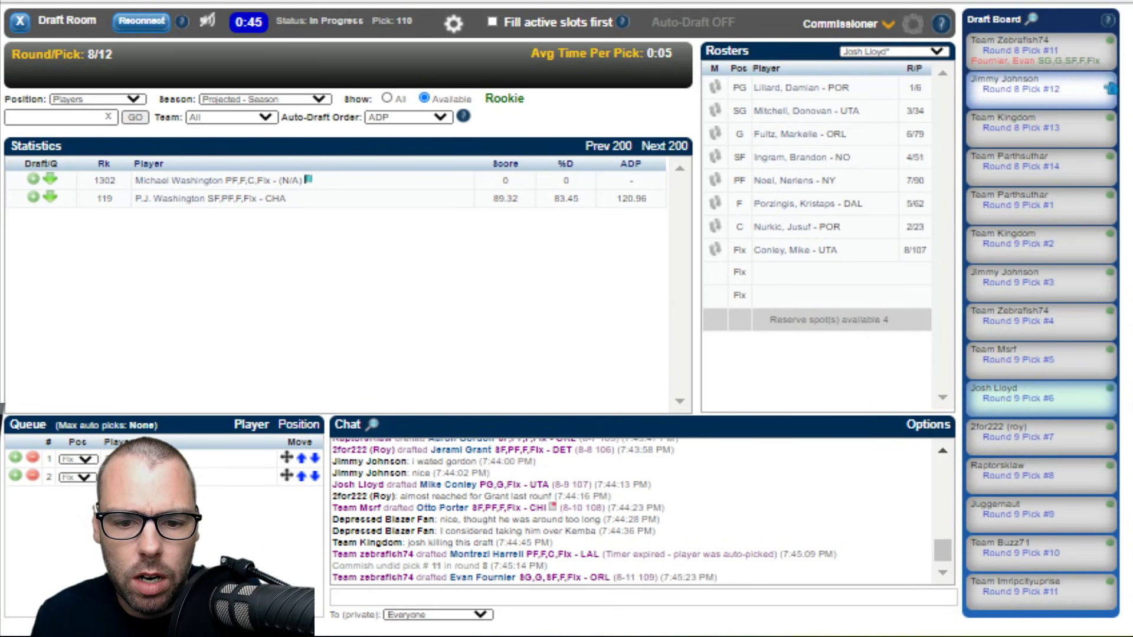
pyautogui.click(332, 597)
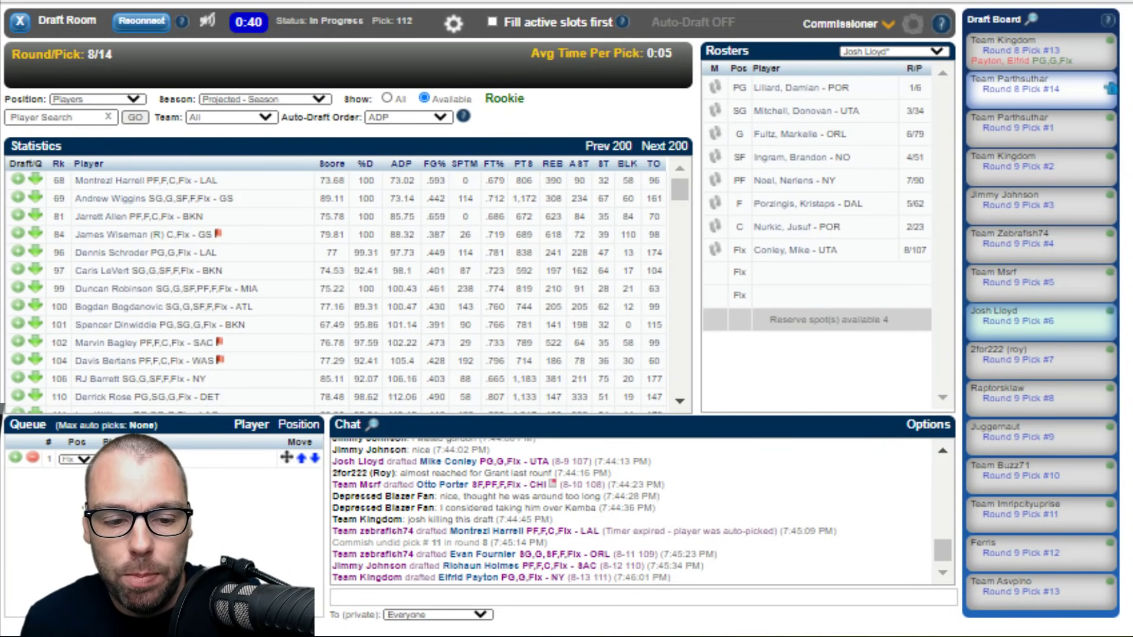
# Search the available players for "schro" and add Dennis Schroder to the queue.
pyautogui.click(59, 117)
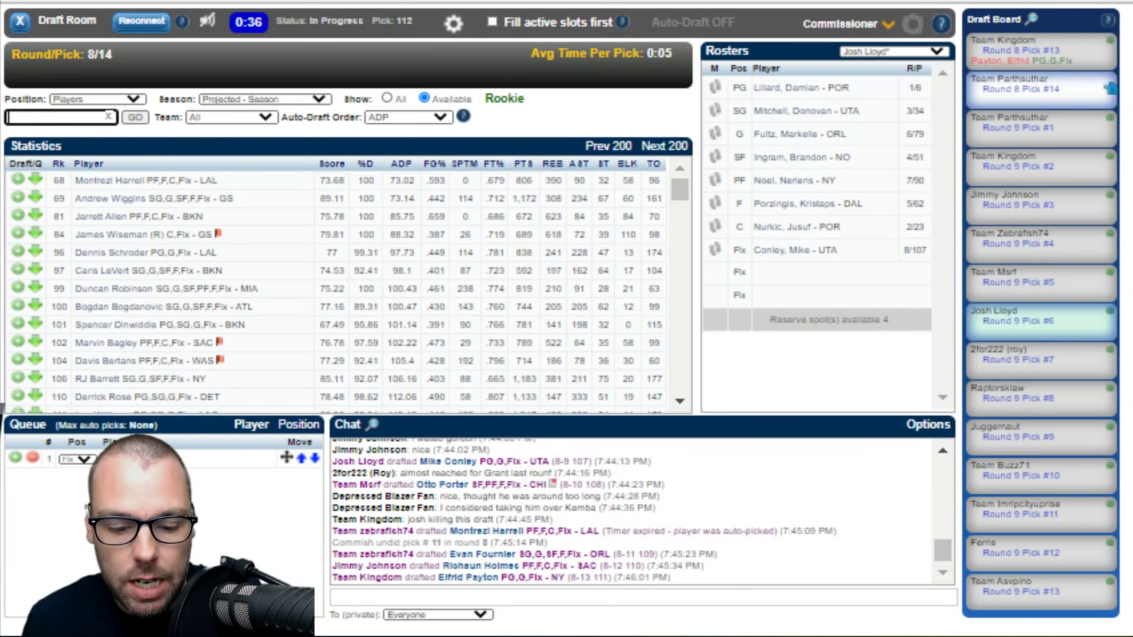
pyautogui.write('schroi')
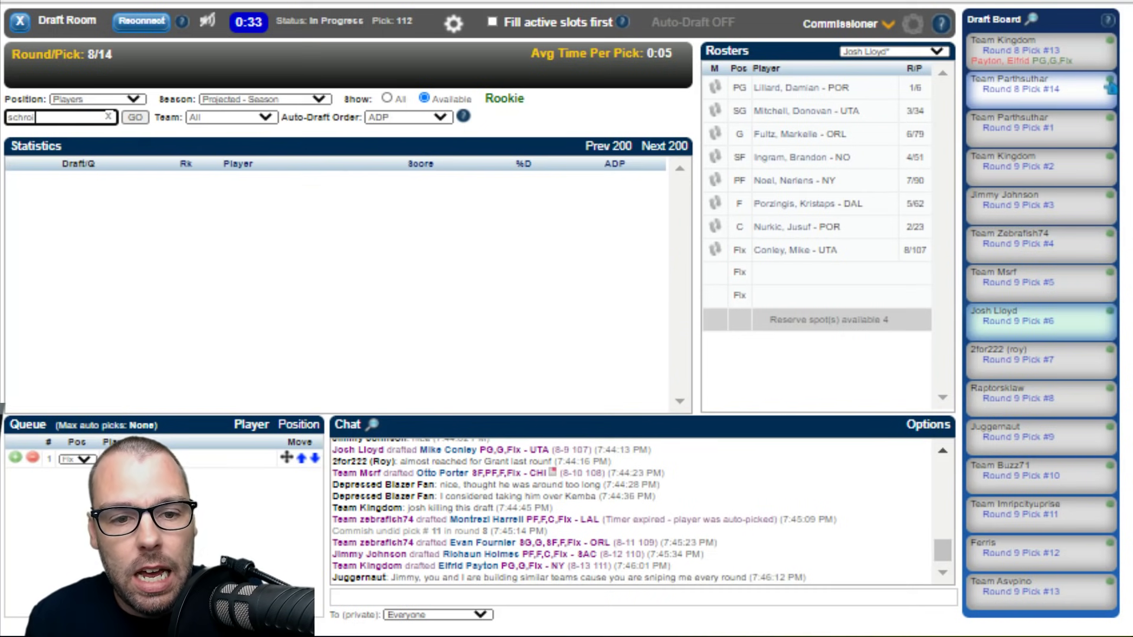
pyautogui.press('BackSpace')
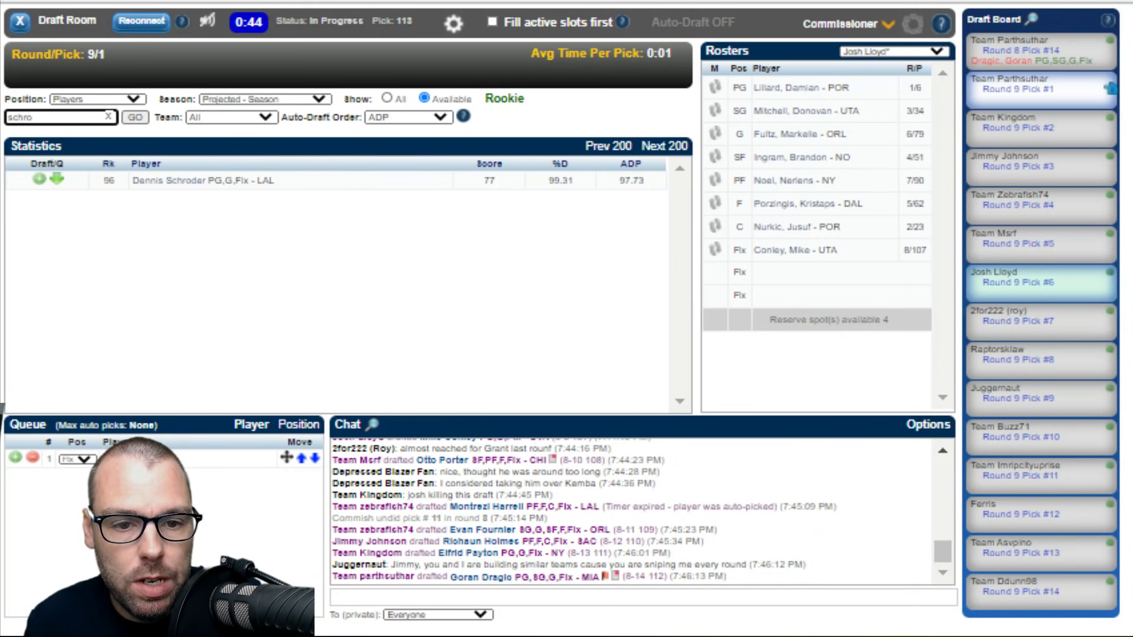
pyautogui.click(56, 178)
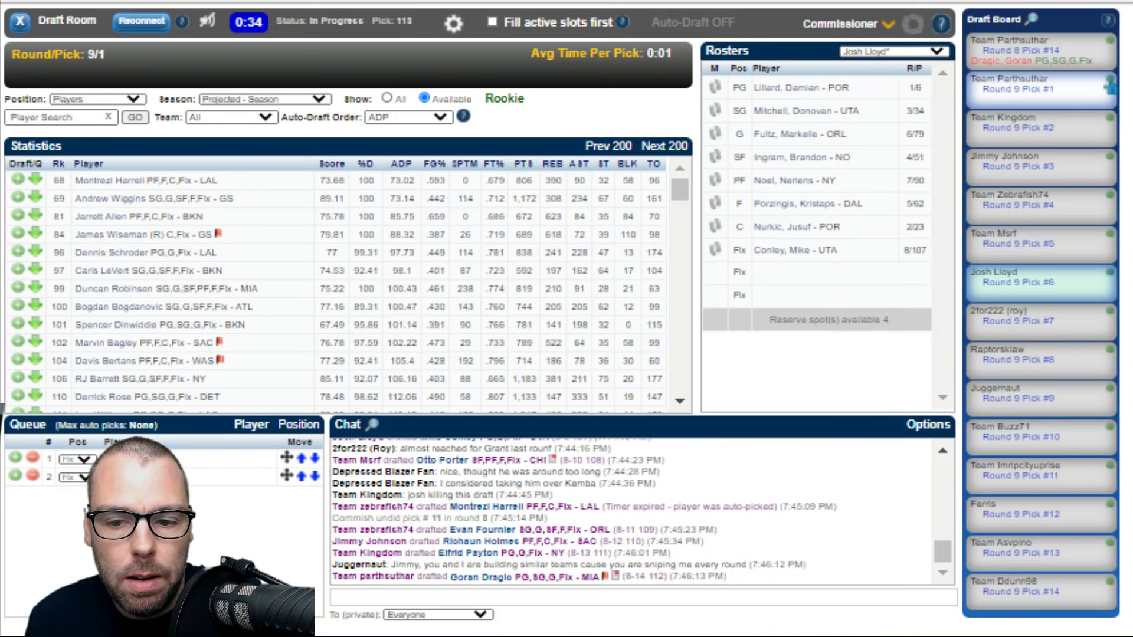
# Draft Dennis Schroder at the Flx position with the round 9 pick.
pyautogui.click(56, 117)
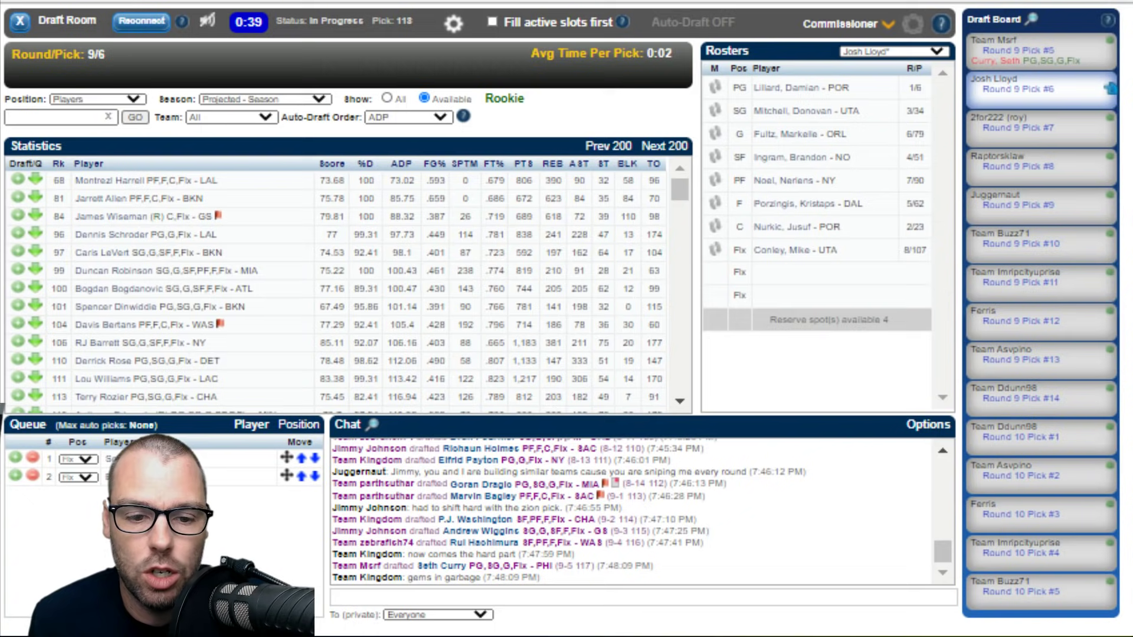
pyautogui.press('Return')
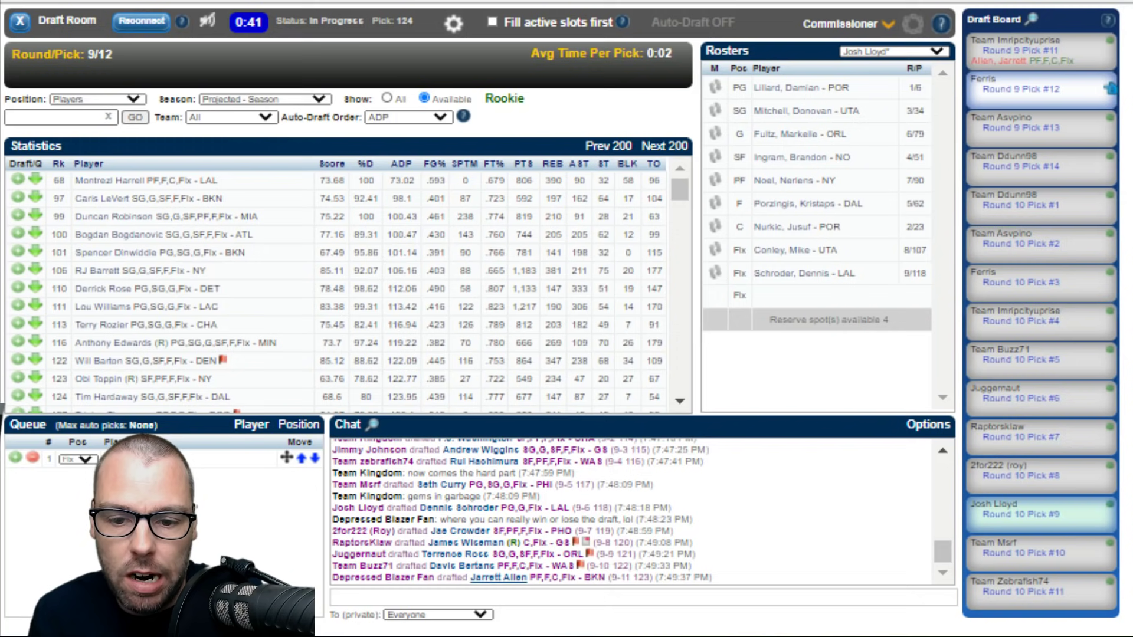
pyautogui.click(643, 597)
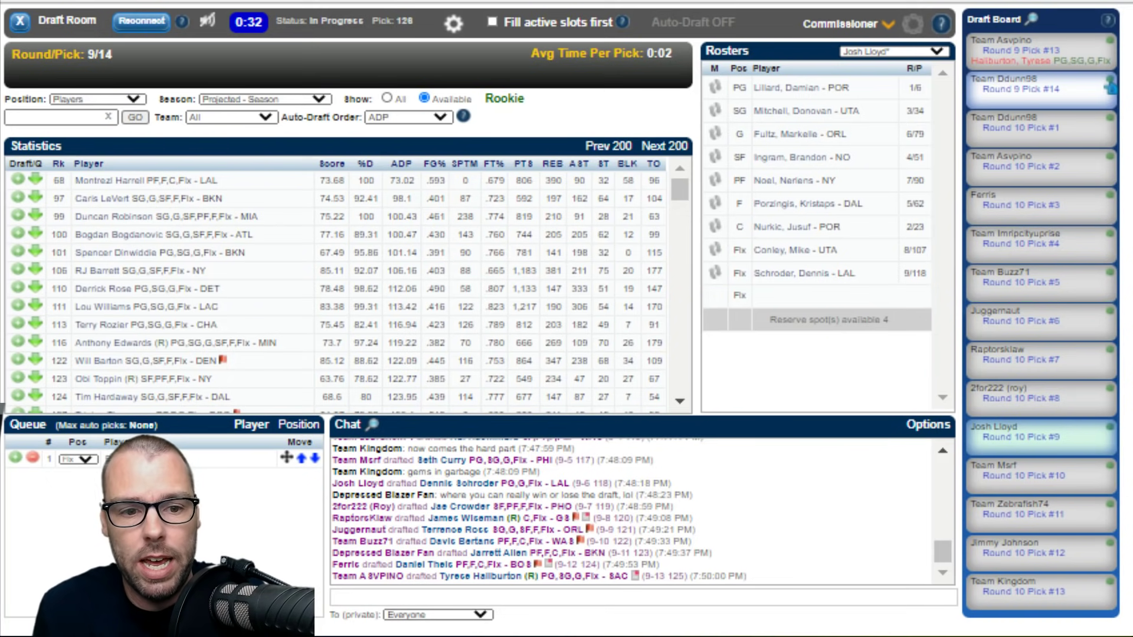
# Search the available players for "white" and clear the search.
pyautogui.click(56, 117)
pyautogui.write('part')
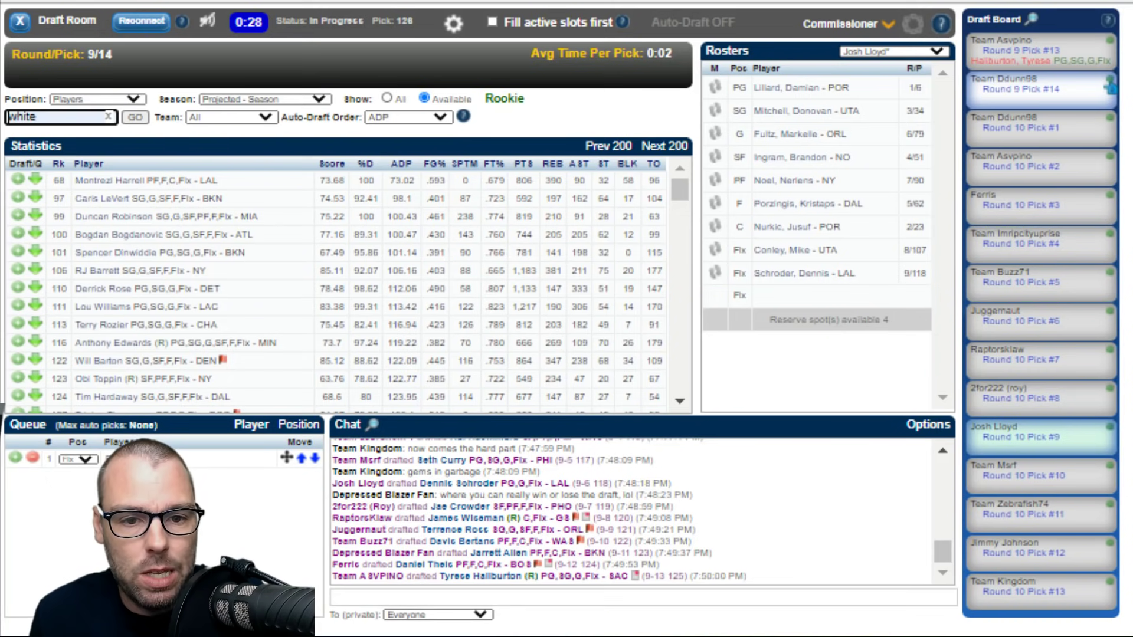
pyautogui.press('BackSpace')
pyautogui.press('BackSpace')
pyautogui.press('BackSpace')
pyautogui.press('BackSpace')
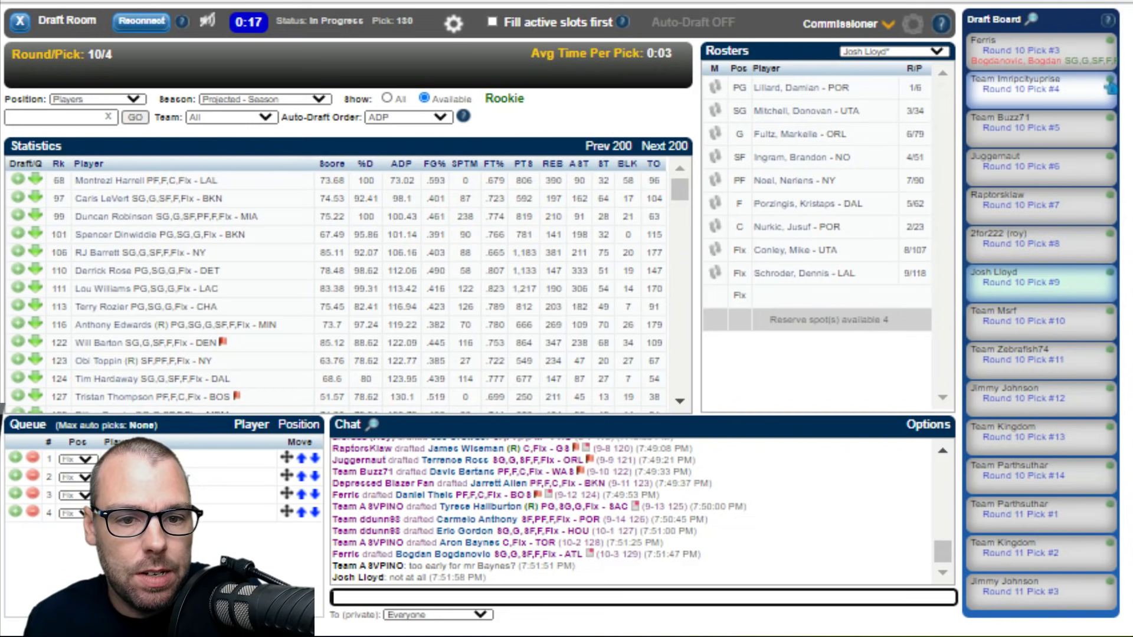
# Search the available players for "mason" and add Mason Plumlee to the queue.
pyautogui.write('mason')
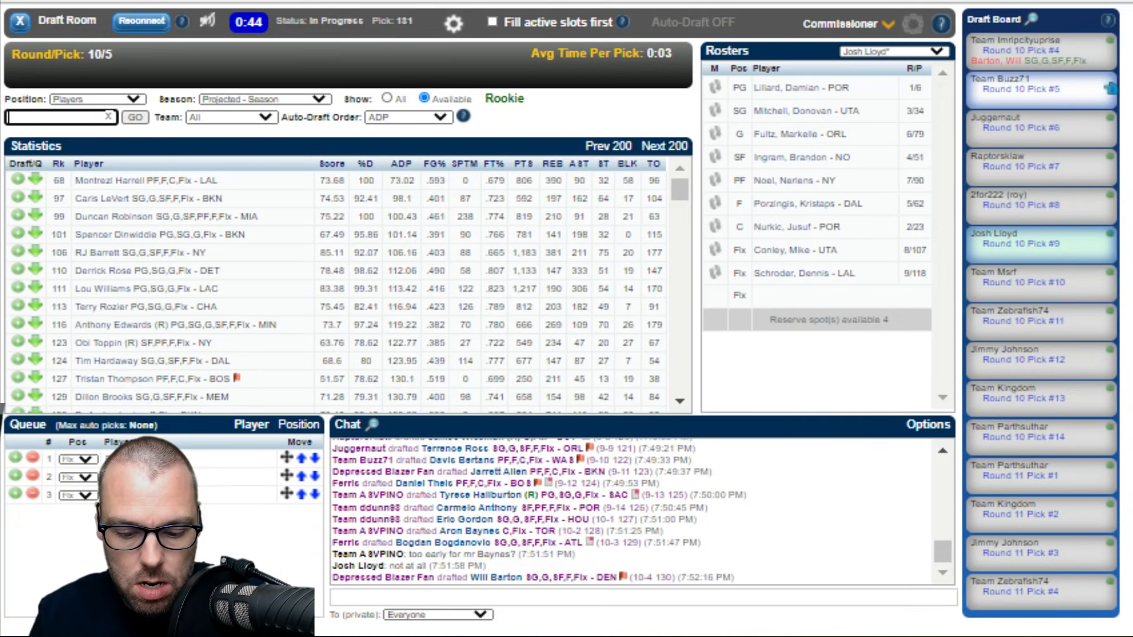
pyautogui.press('Return')
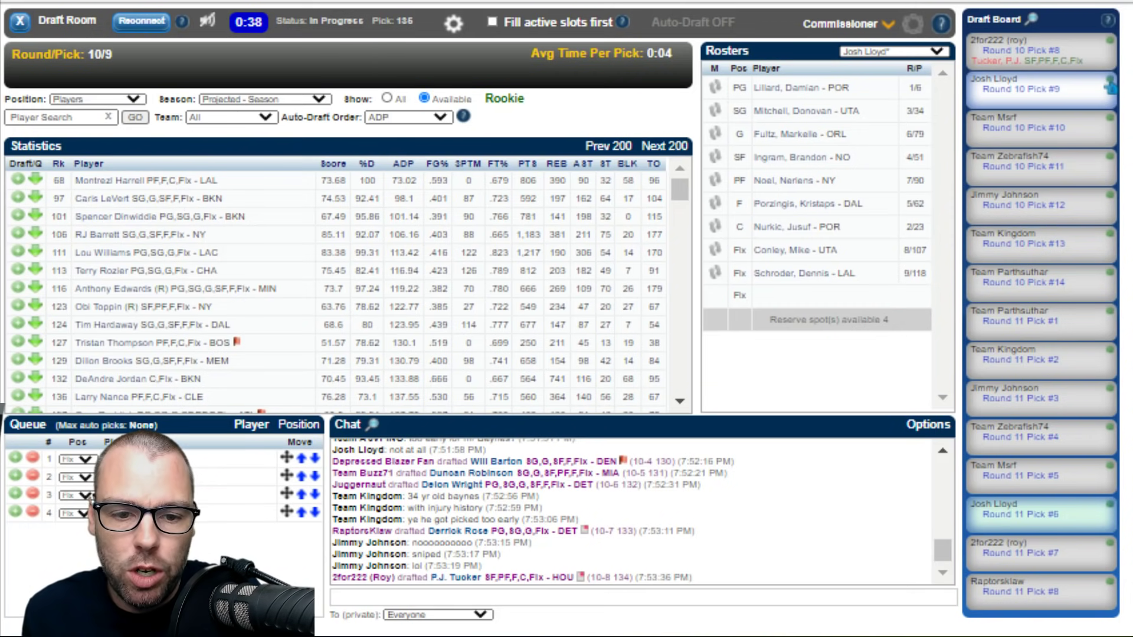
# Draft RJ Barrett at the Flx position with the round 10 pick.
pyautogui.click(18, 234)
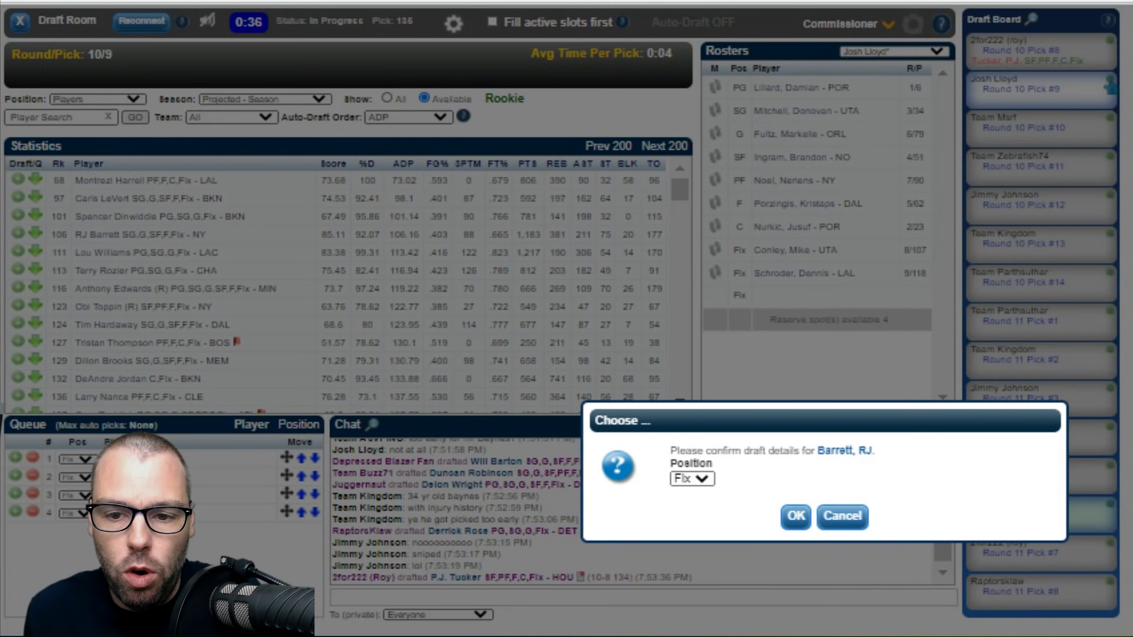
pyautogui.click(842, 517)
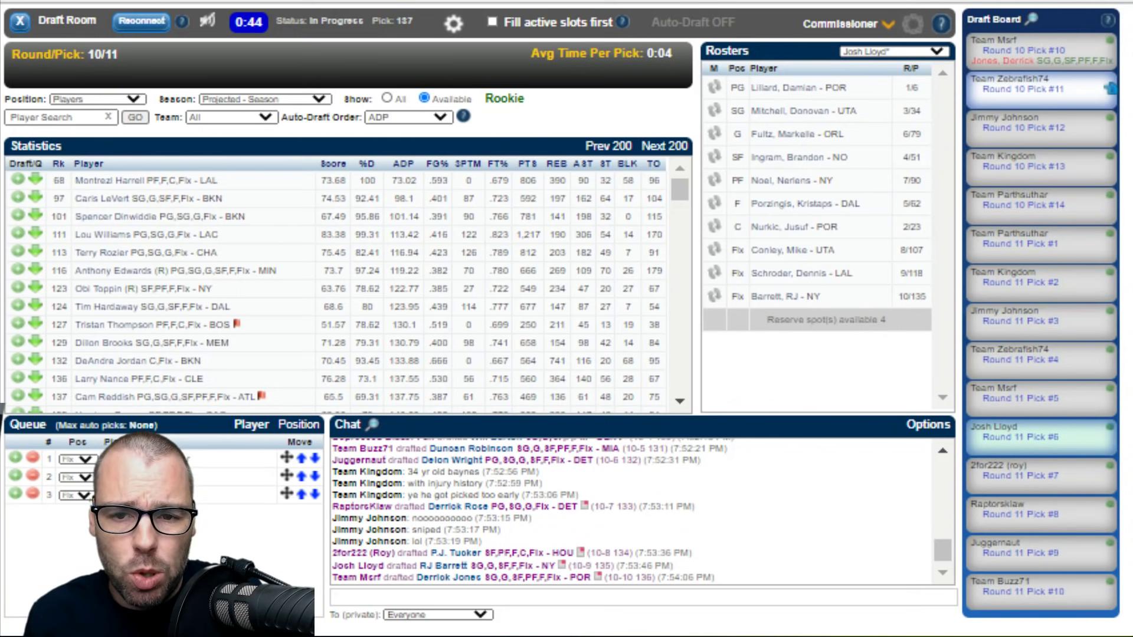
pyautogui.click(333, 597)
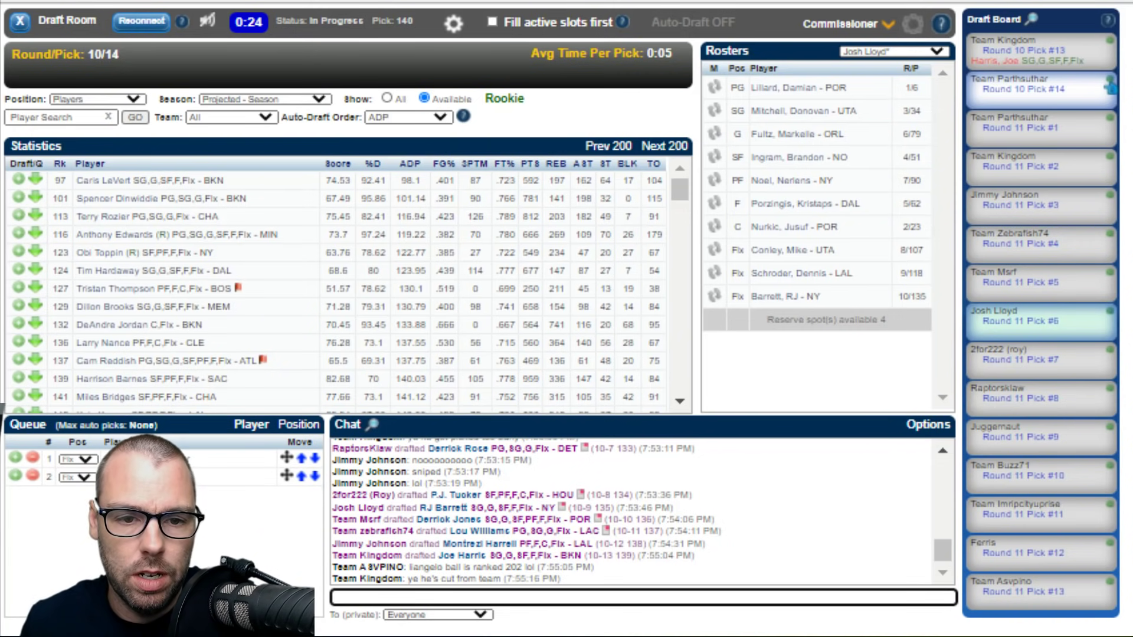
# Search the available players for "okor" and add Isaac Okoro to the queue.
pyautogui.click(59, 117)
pyautogui.write('okor')
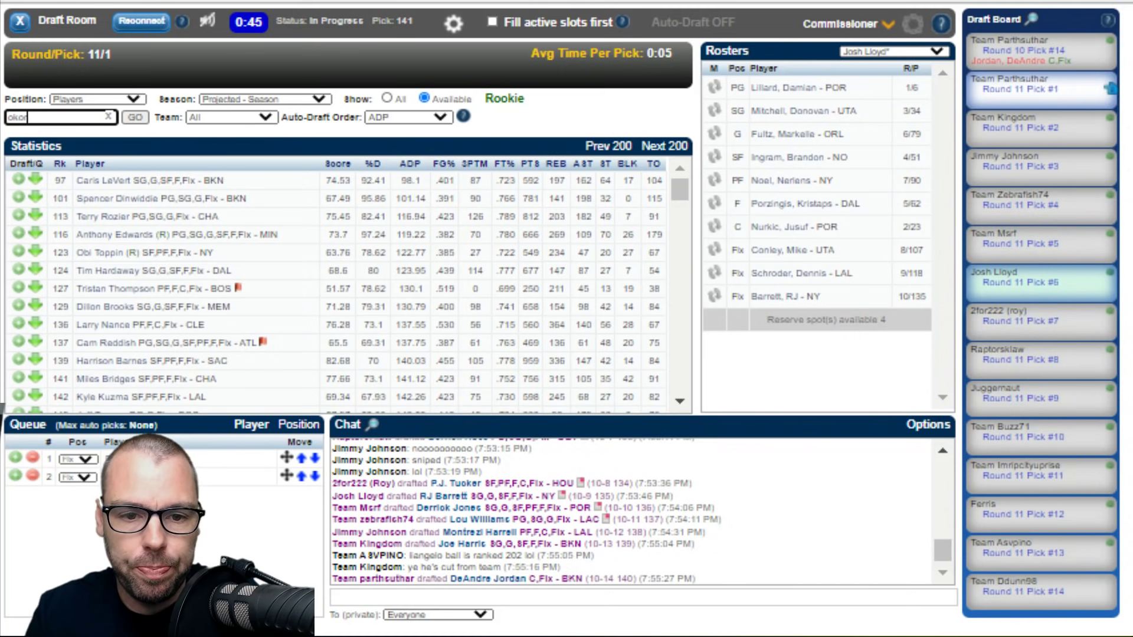
pyautogui.click(55, 179)
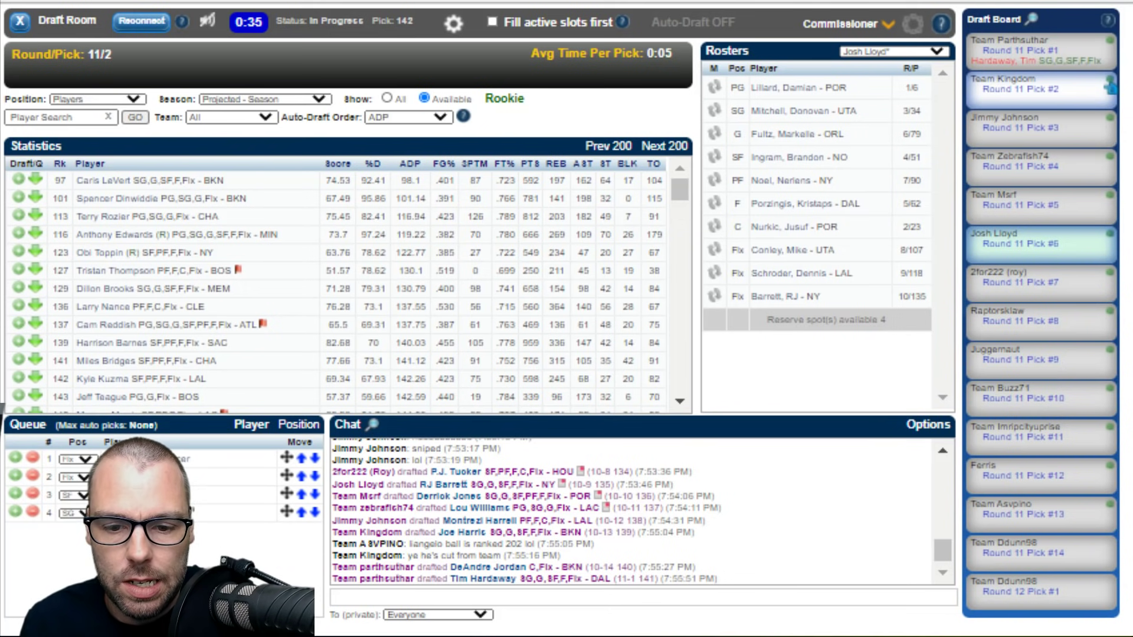
pyautogui.click(643, 597)
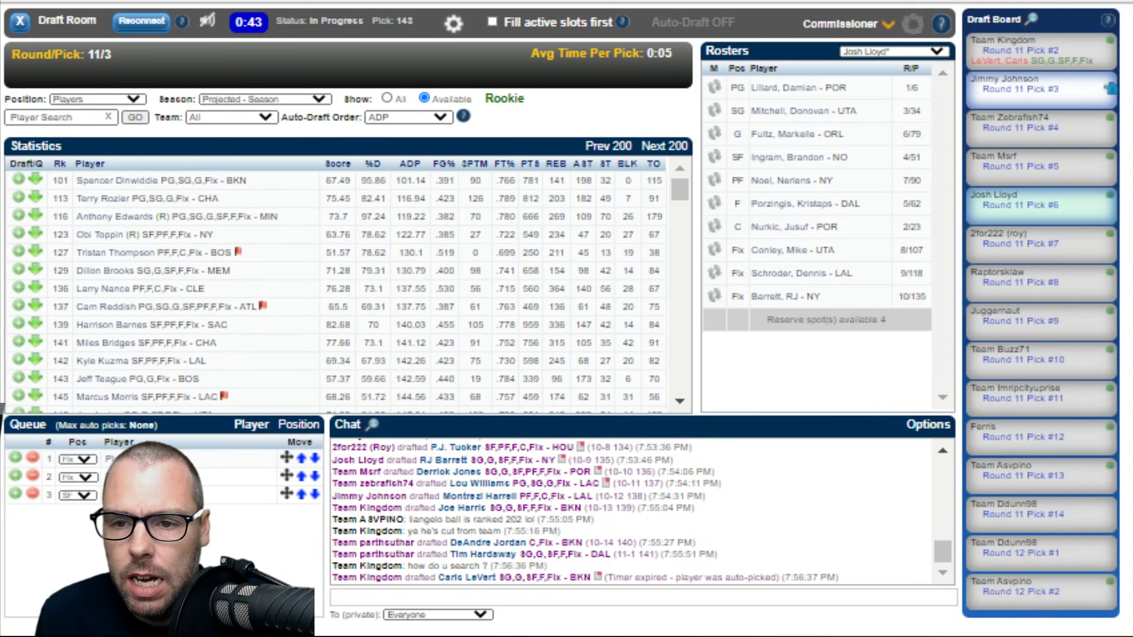
# Undo the expired-timer auto-pick of Caris LeVert at round 11 pick 2 as commissioner.
pyautogui.click(844, 23)
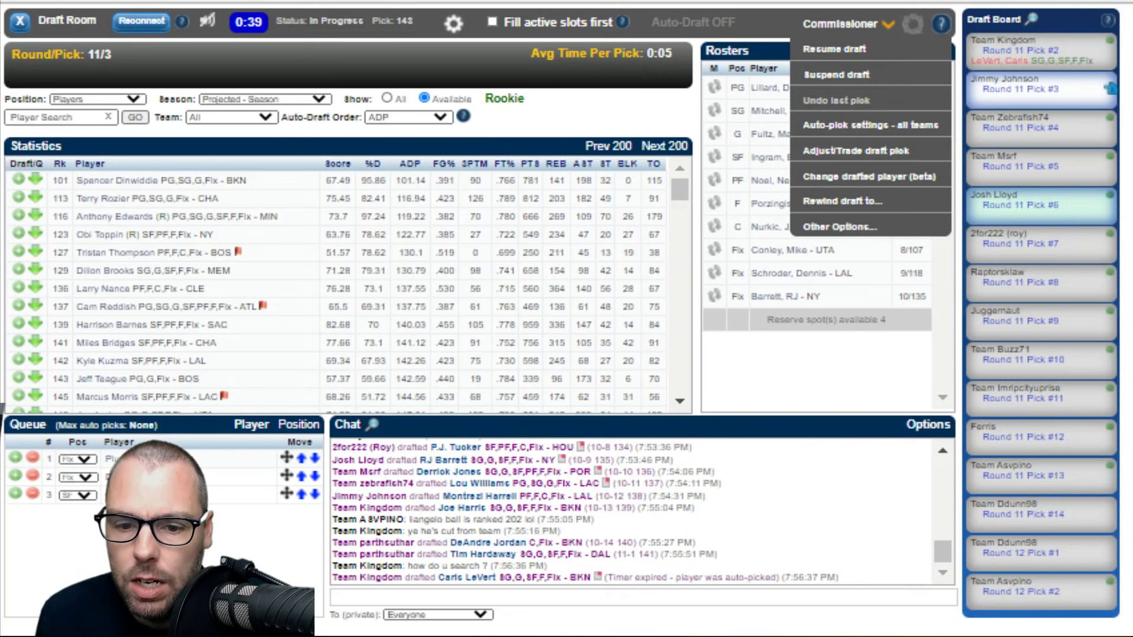
pyautogui.click(836, 100)
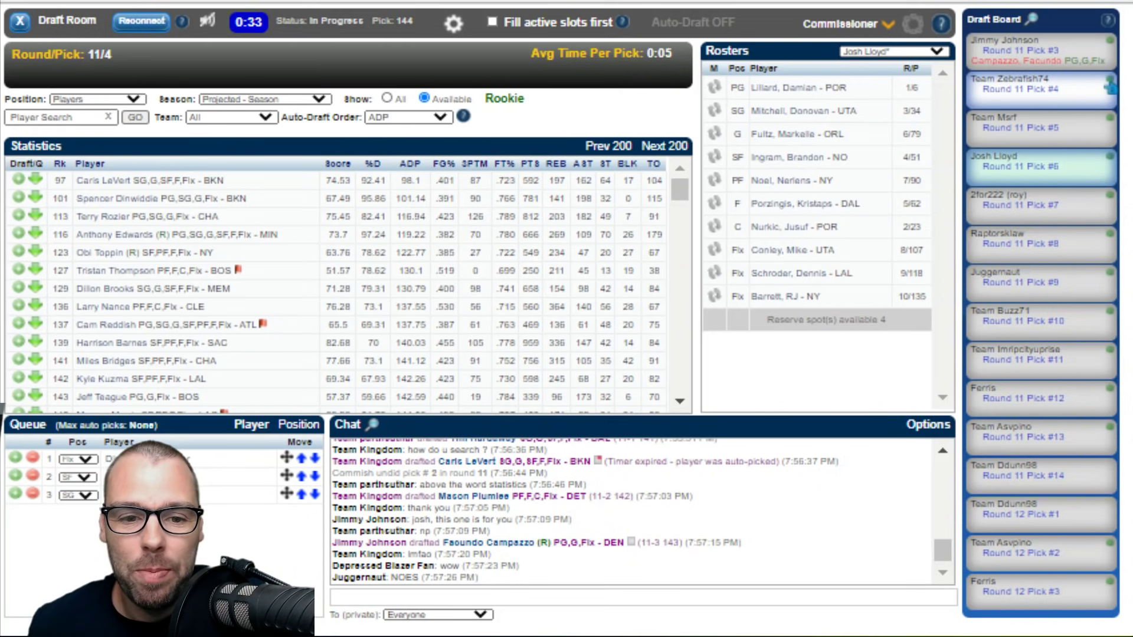
# Search the available players for "gar" and add Darius Garland to the queue.
pyautogui.click(59, 117)
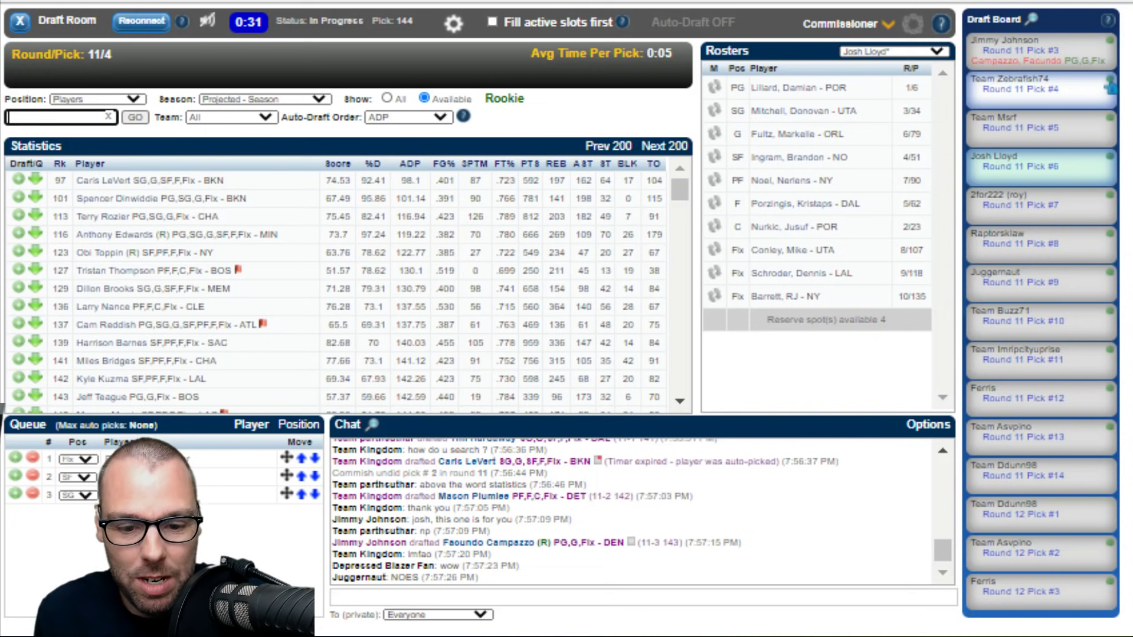
pyautogui.write('gar')
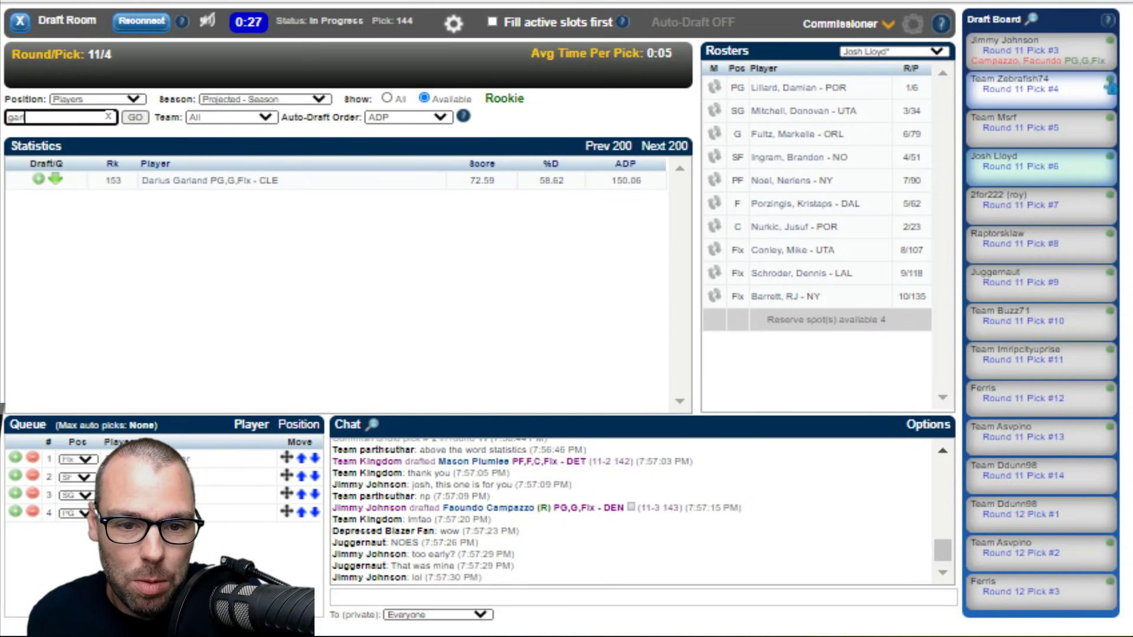
pyautogui.click(39, 179)
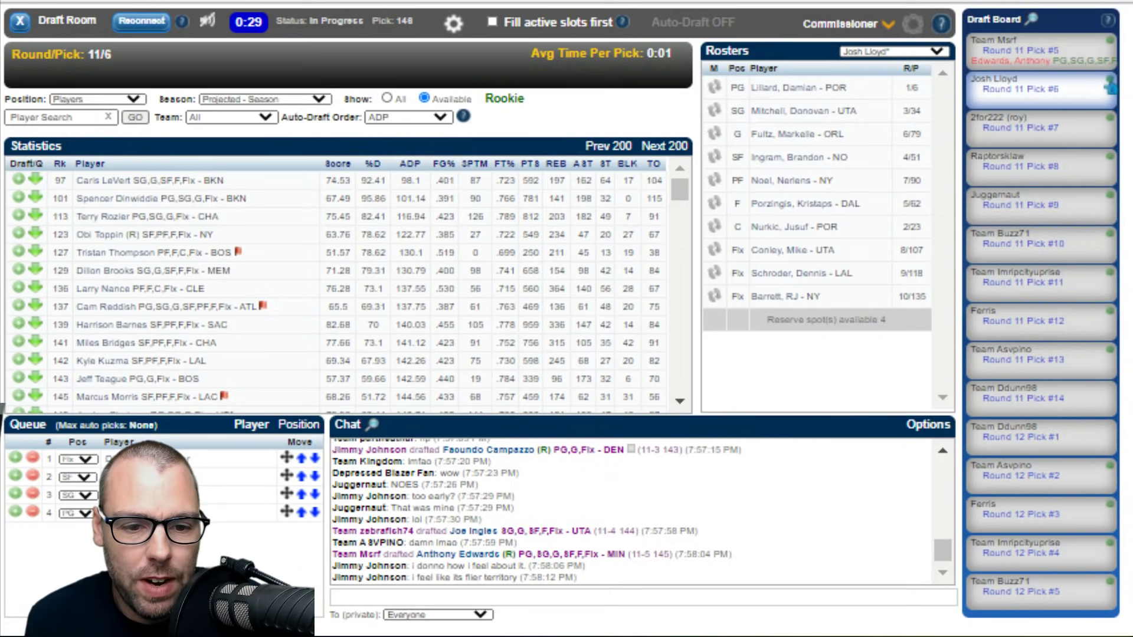
# Draft Spencer Dinwiddie at the Flx position with the round 11 pick.
pyautogui.click(19, 197)
pyautogui.click(843, 517)
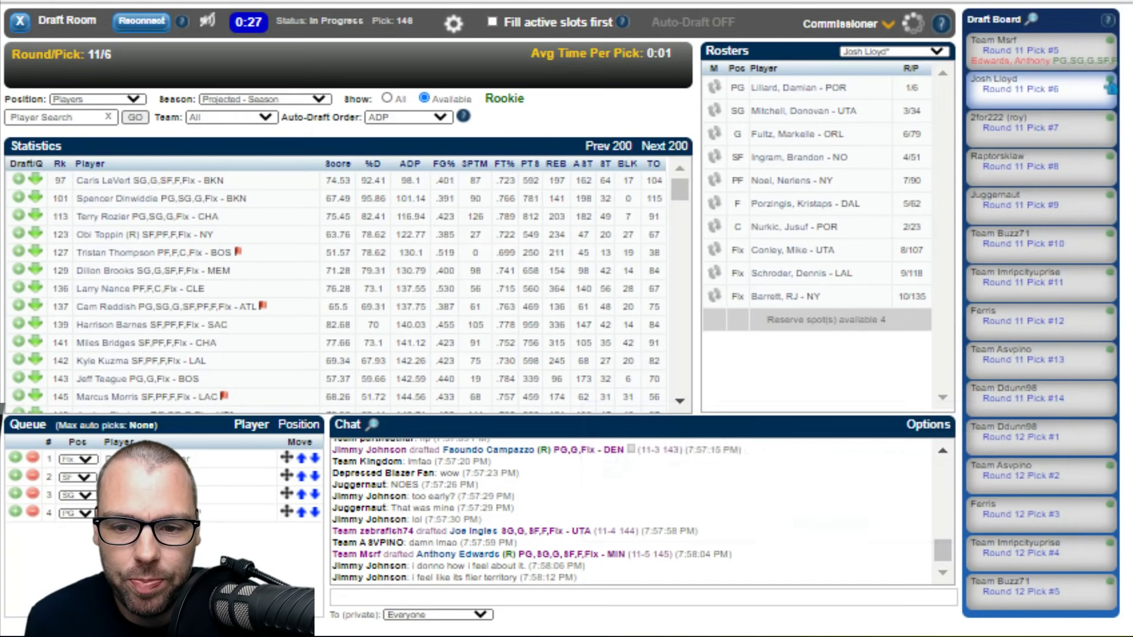
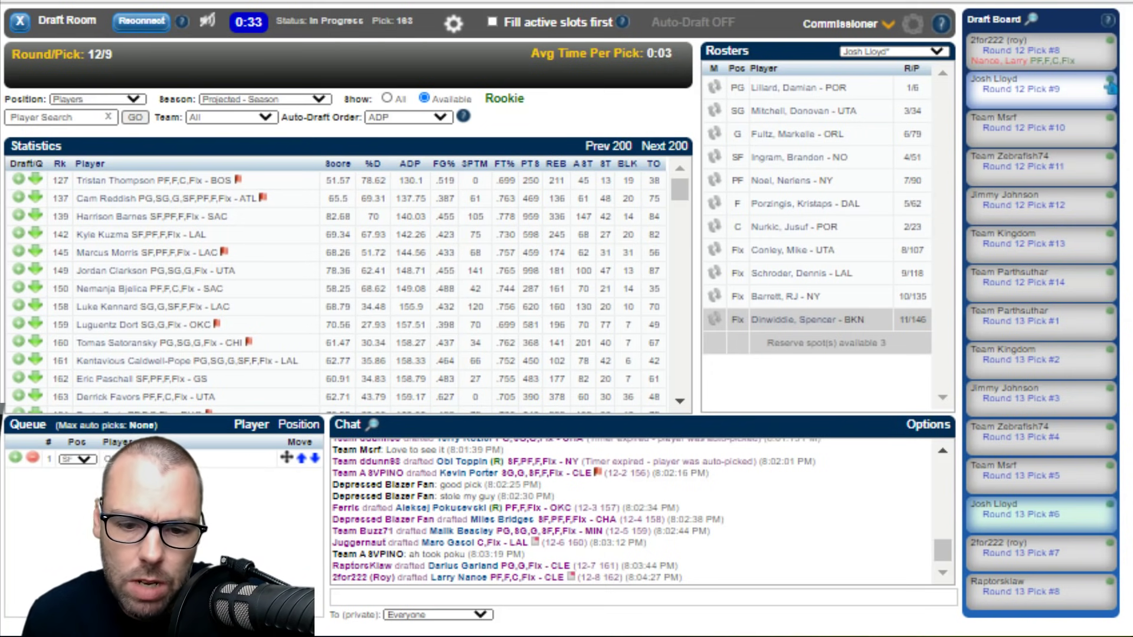
# Draft Isaac Okoro from the queue at the SF position with the round 12 pick.
pyautogui.click(333, 597)
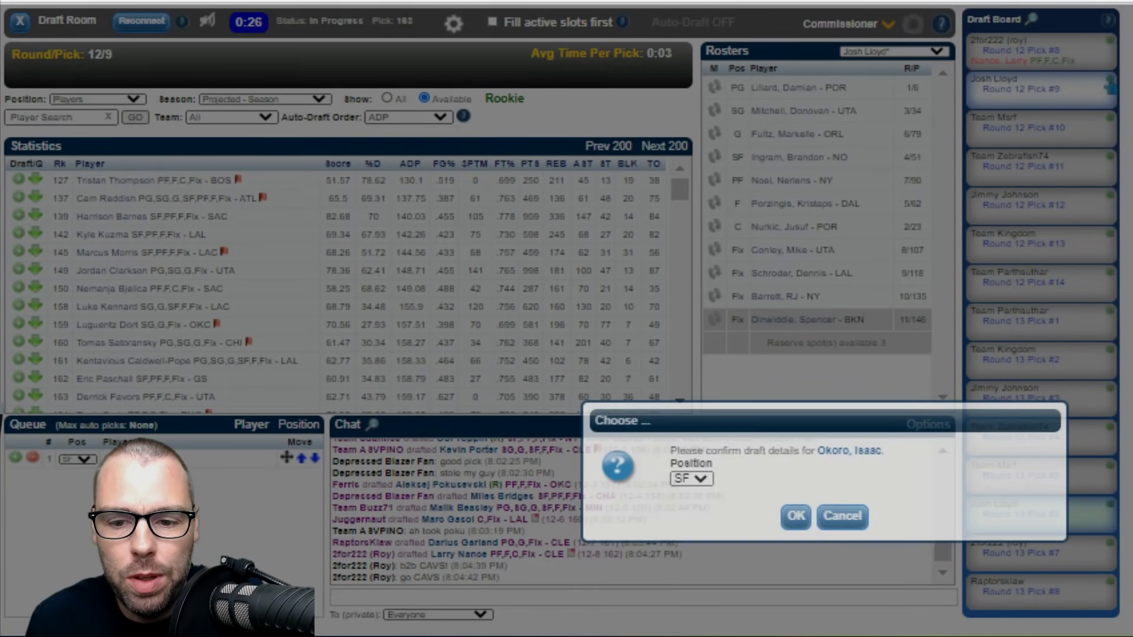
pyautogui.press('Return')
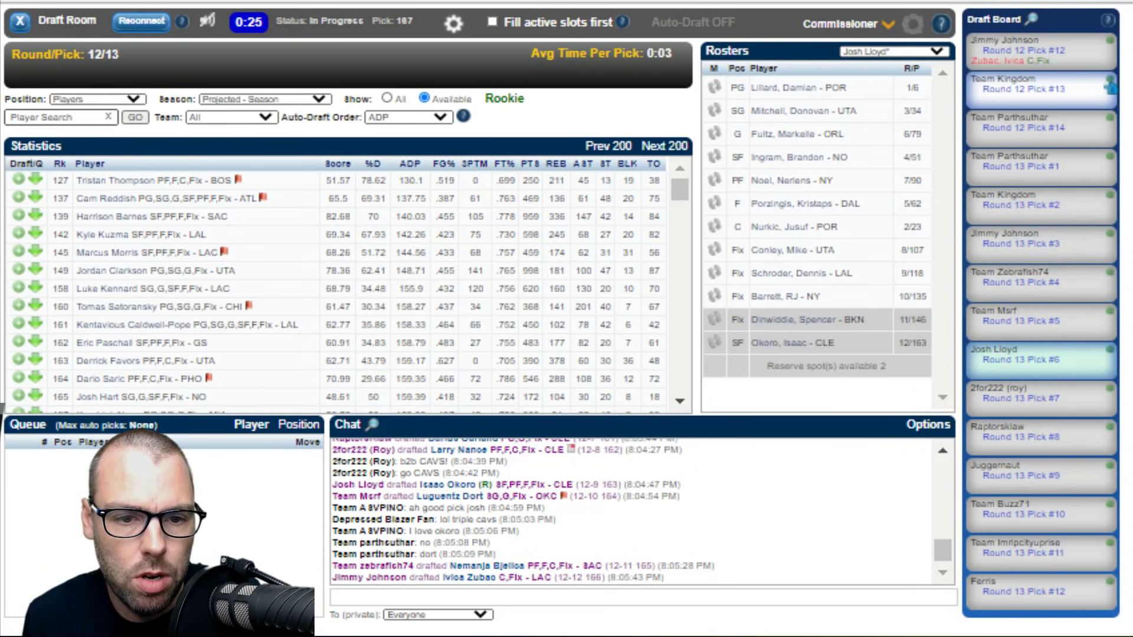
# Search the available players for "keldo" and add Keldon Johnson to the queue.
pyautogui.click(56, 117)
pyautogui.write('kelod')
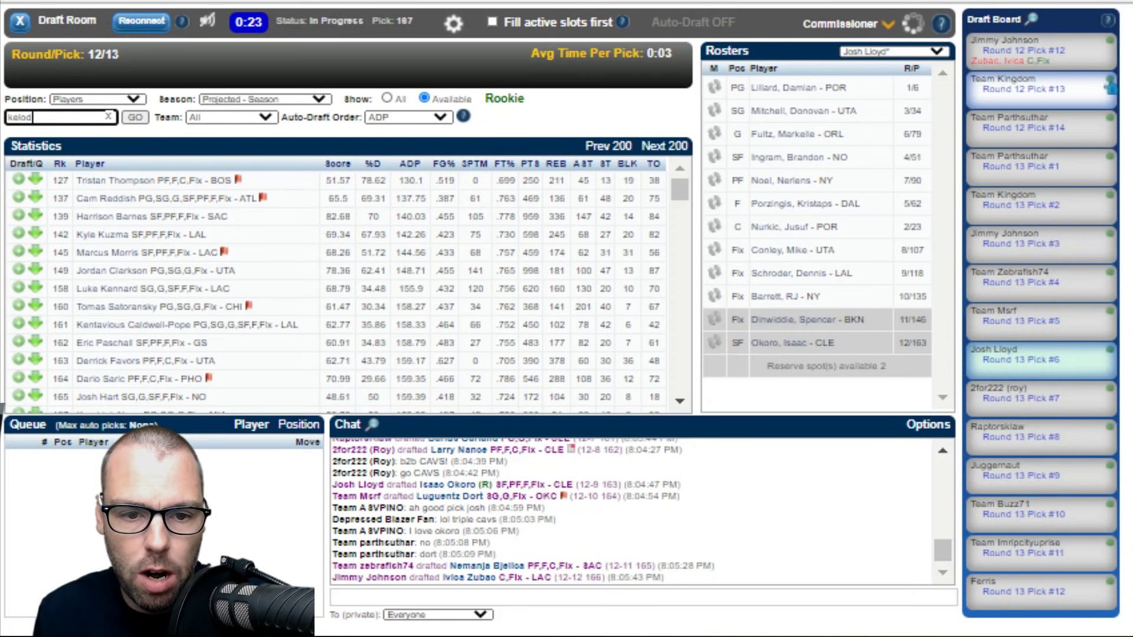
pyautogui.press('BackSpace')
pyautogui.press('BackSpace')
pyautogui.write('do')
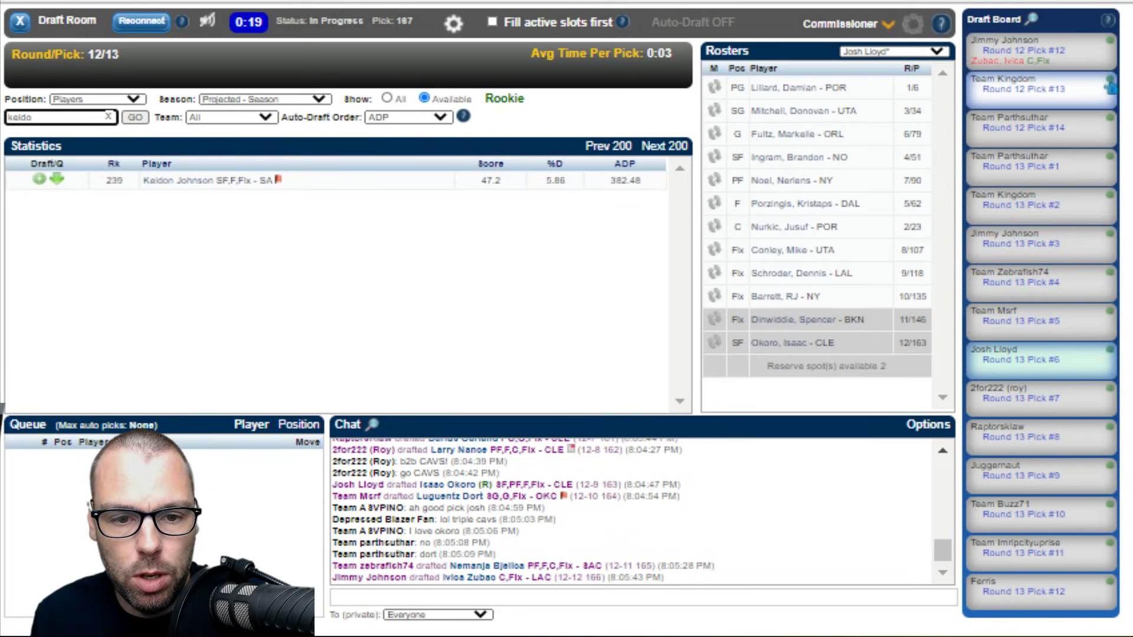
pyautogui.click(56, 178)
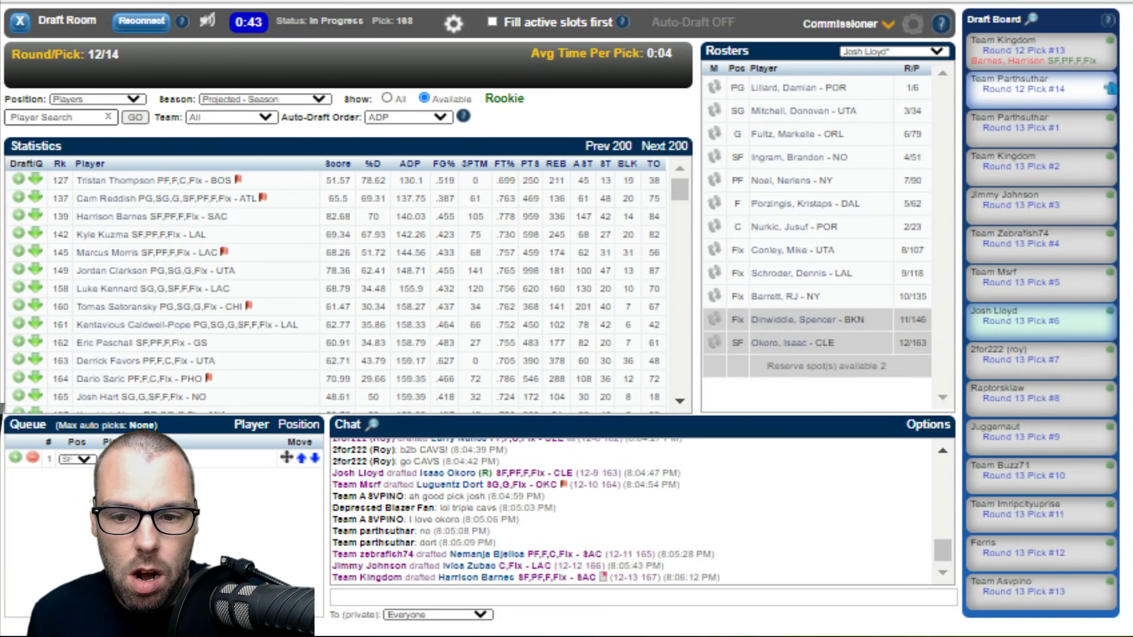
# Search the available players for "millsa" and add Paul Millsap to the queue.
pyautogui.click(53, 117)
pyautogui.write('mill')
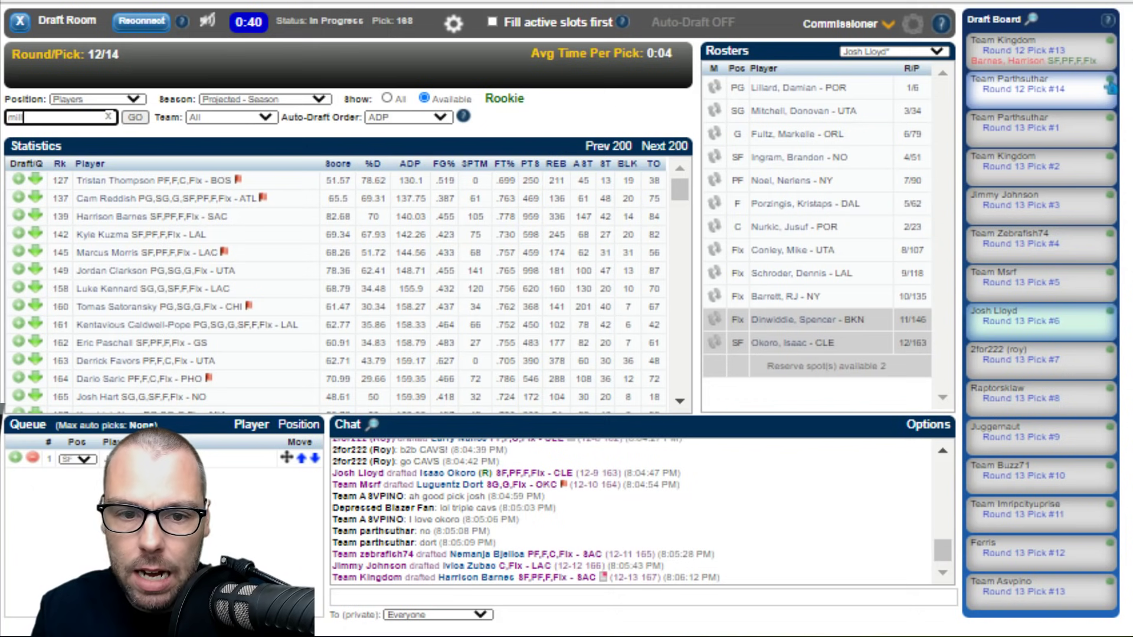
pyautogui.write('sa')
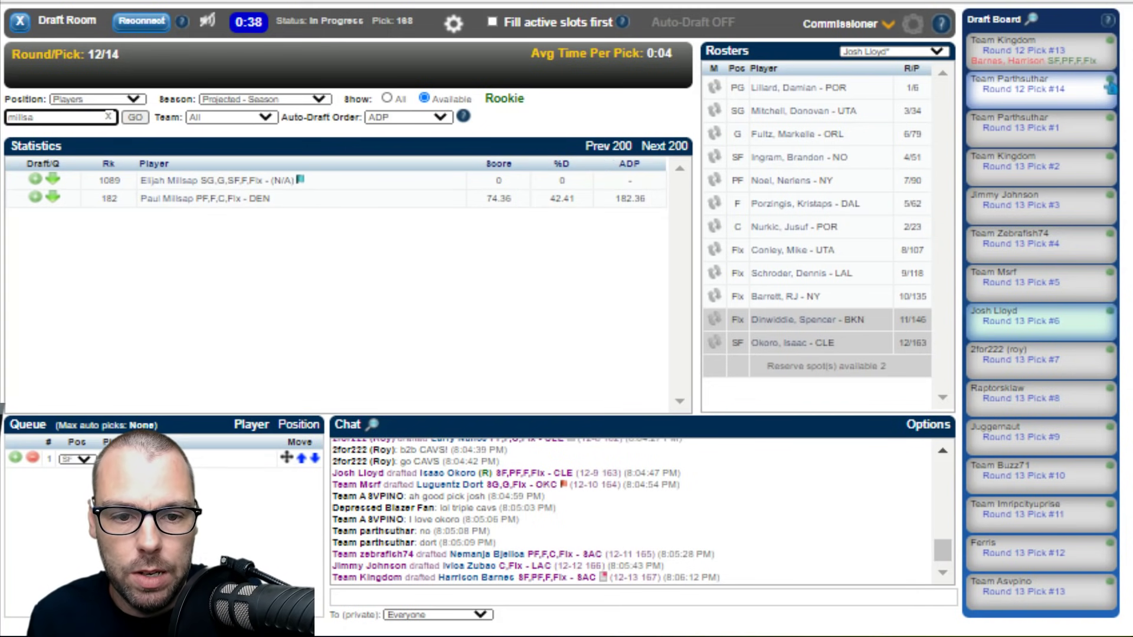
pyautogui.click(52, 196)
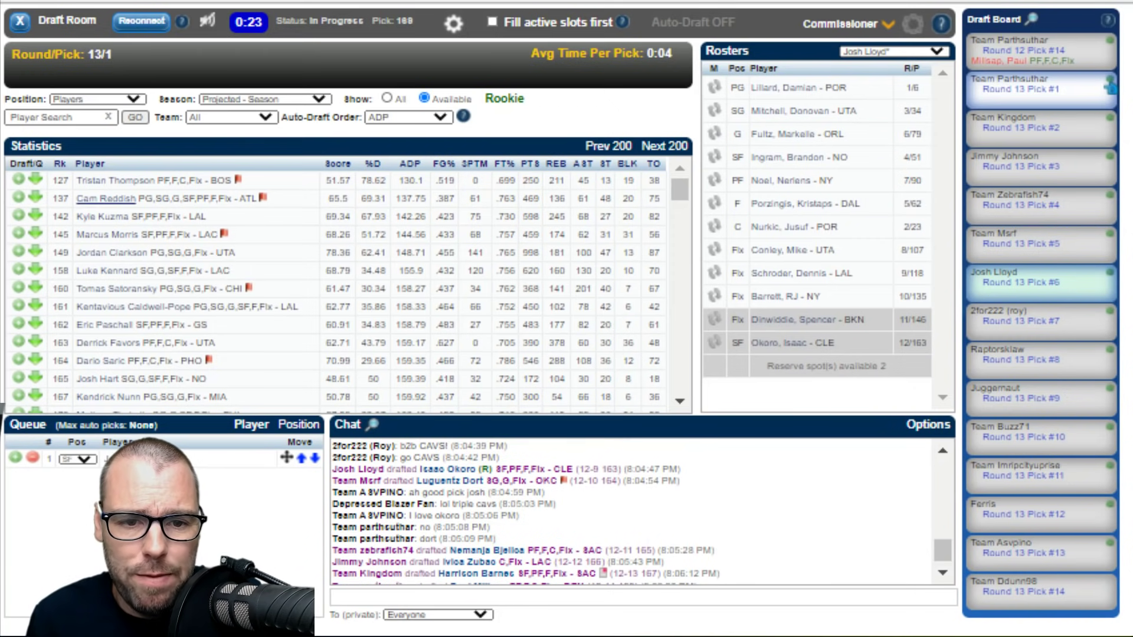
# Search the available players for "mel" and add De'Anthony Melton to the queue.
pyautogui.click(56, 117)
pyautogui.write('mel')
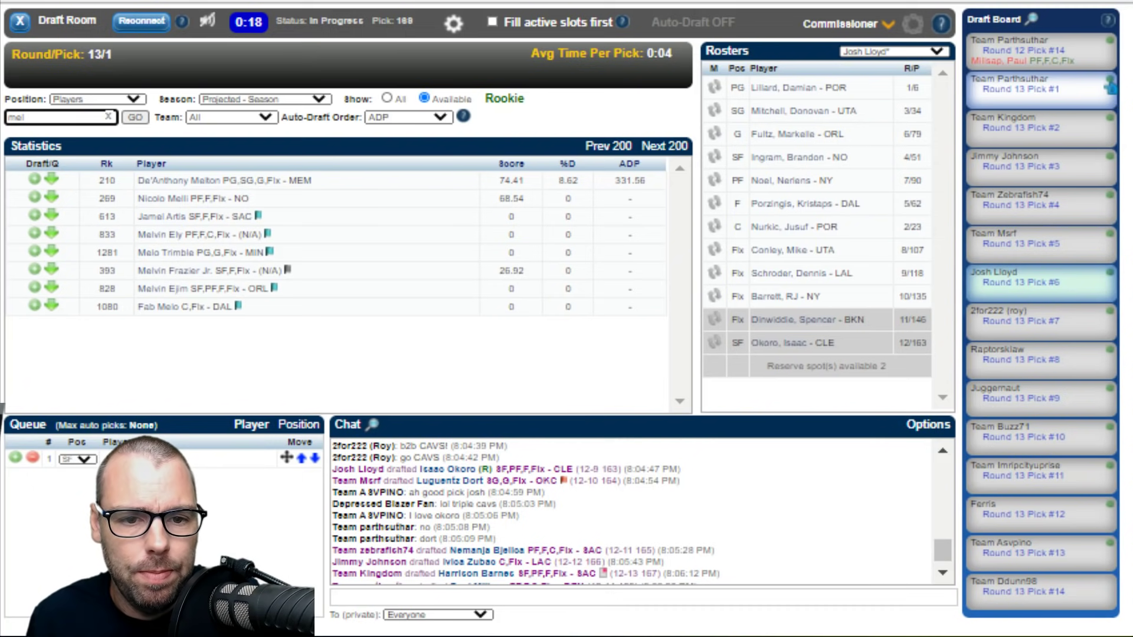
pyautogui.click(51, 179)
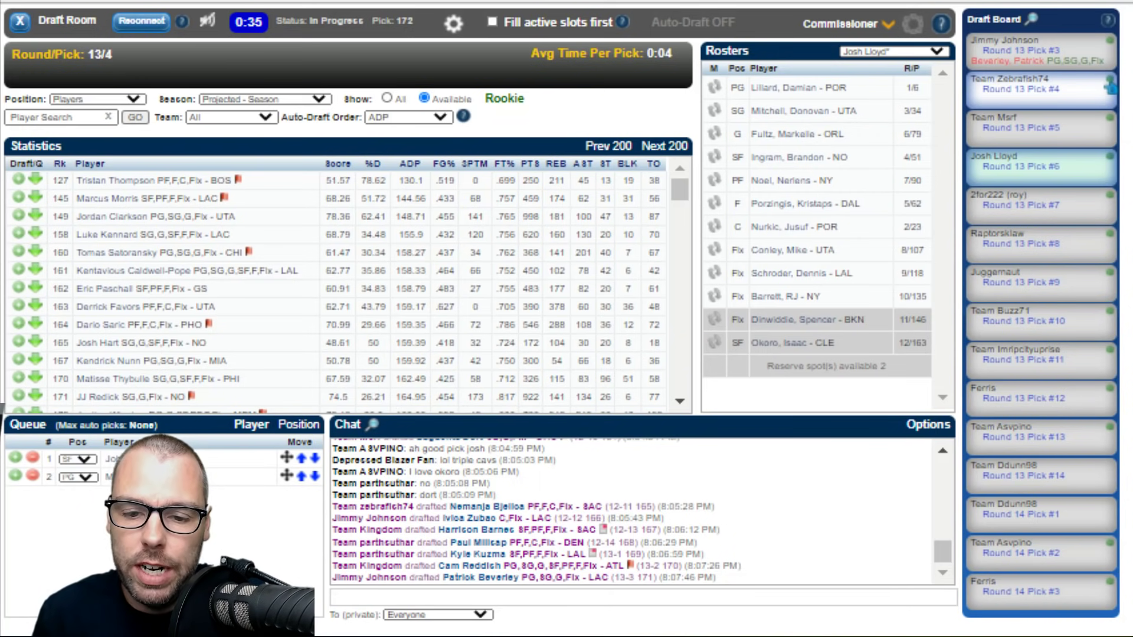
# Review the commissioner's auto-pick settings for all teams and accept them.
pyautogui.click(841, 24)
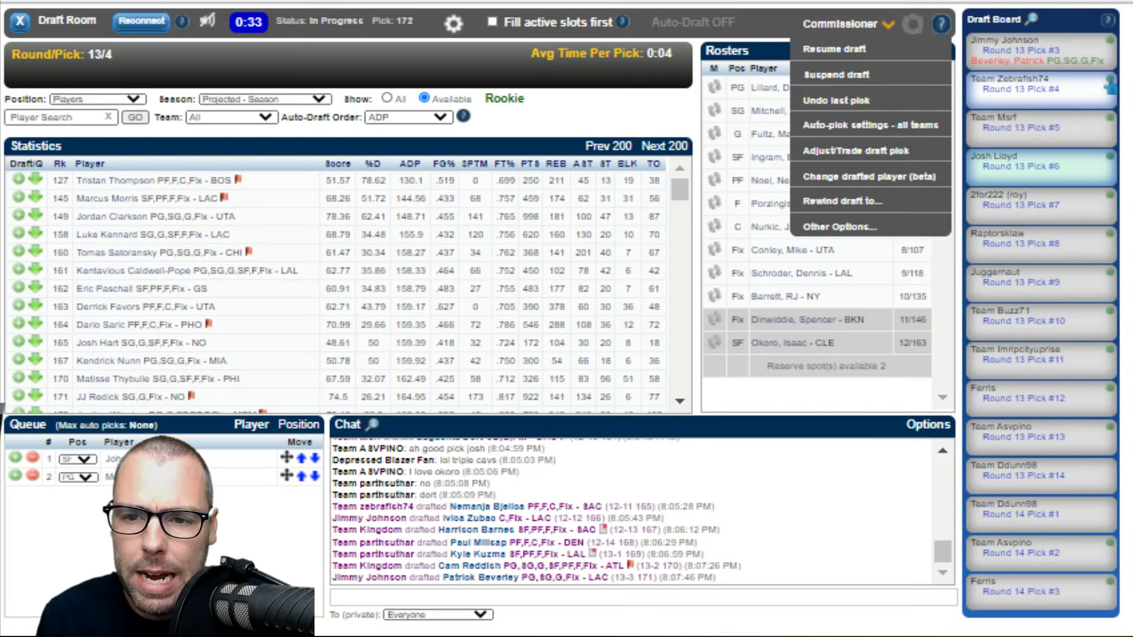
pyautogui.click(870, 125)
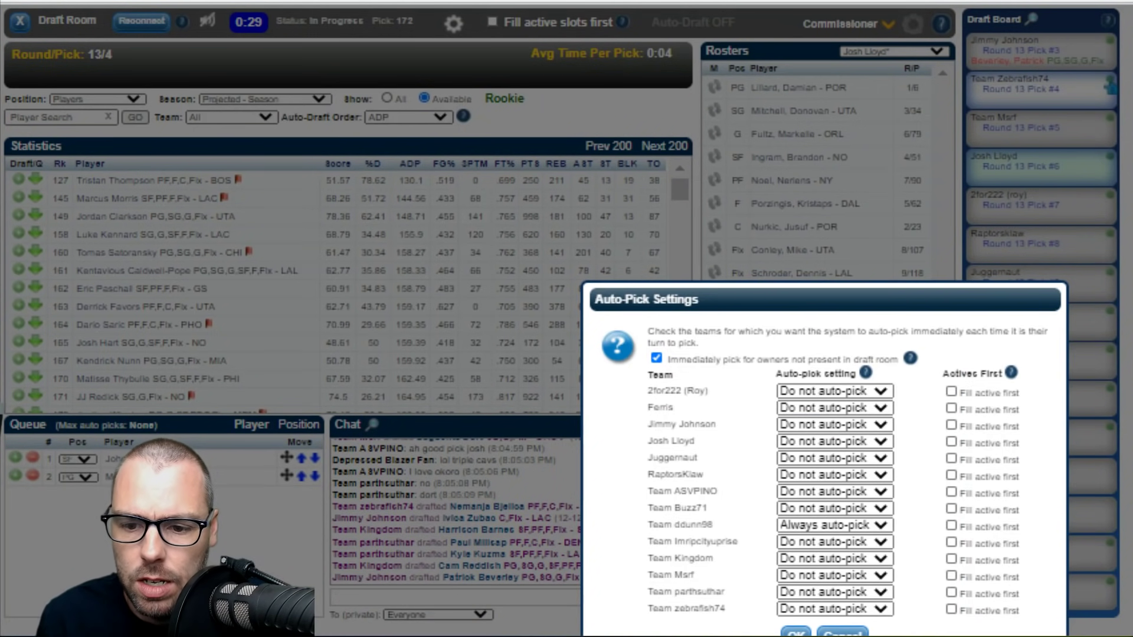
pyautogui.click(796, 633)
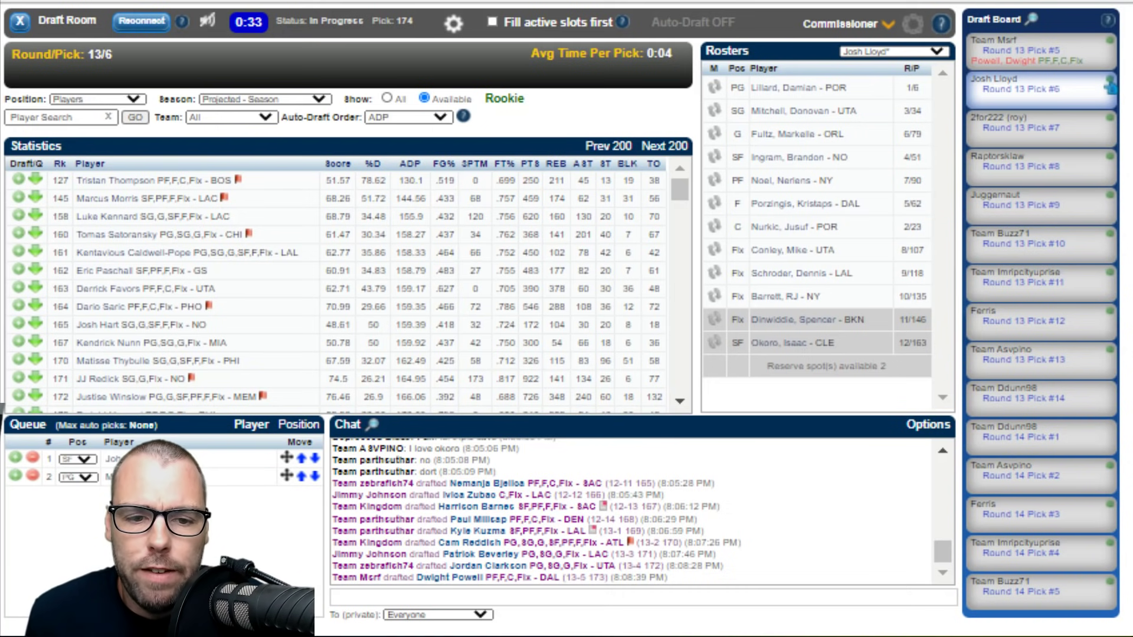
# Draft De'Anthony Melton at the PG position with the round 13 pick.
pyautogui.press('Return')
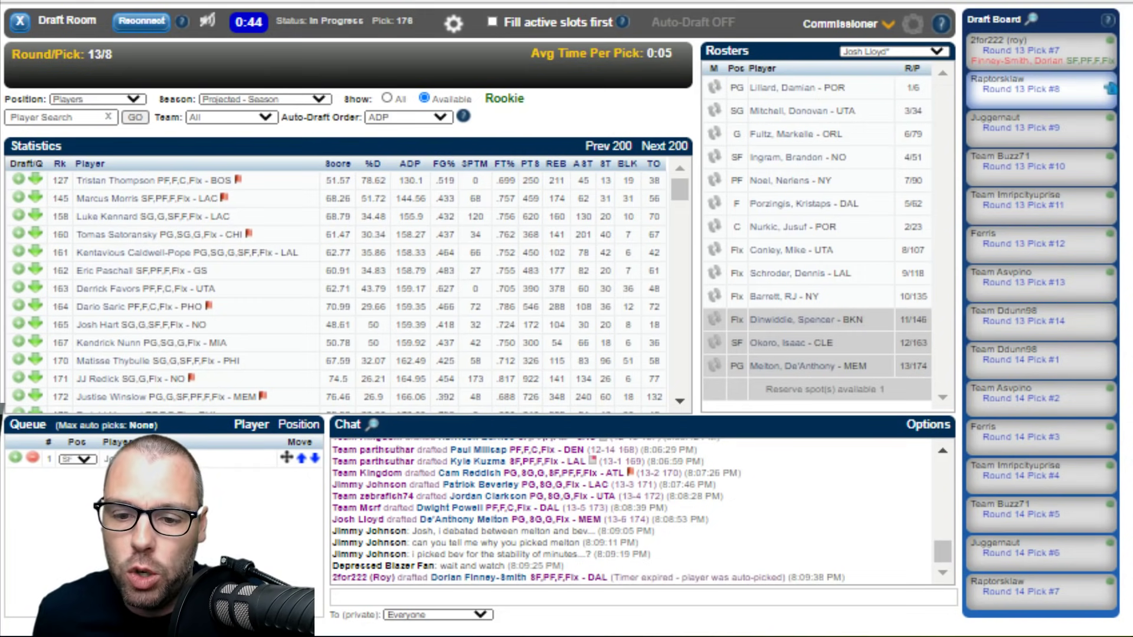
# Undo the expired-timer auto-pick of Dorian Finney-Smith at round 13 pick 7 as commissioner.
pyautogui.click(841, 23)
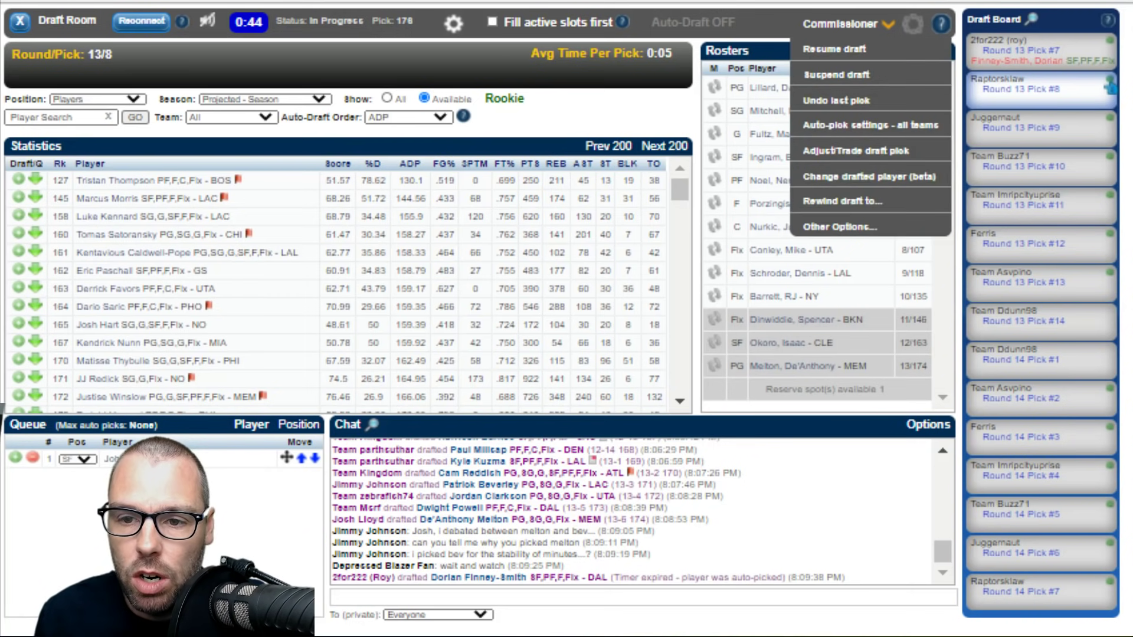
pyautogui.click(836, 100)
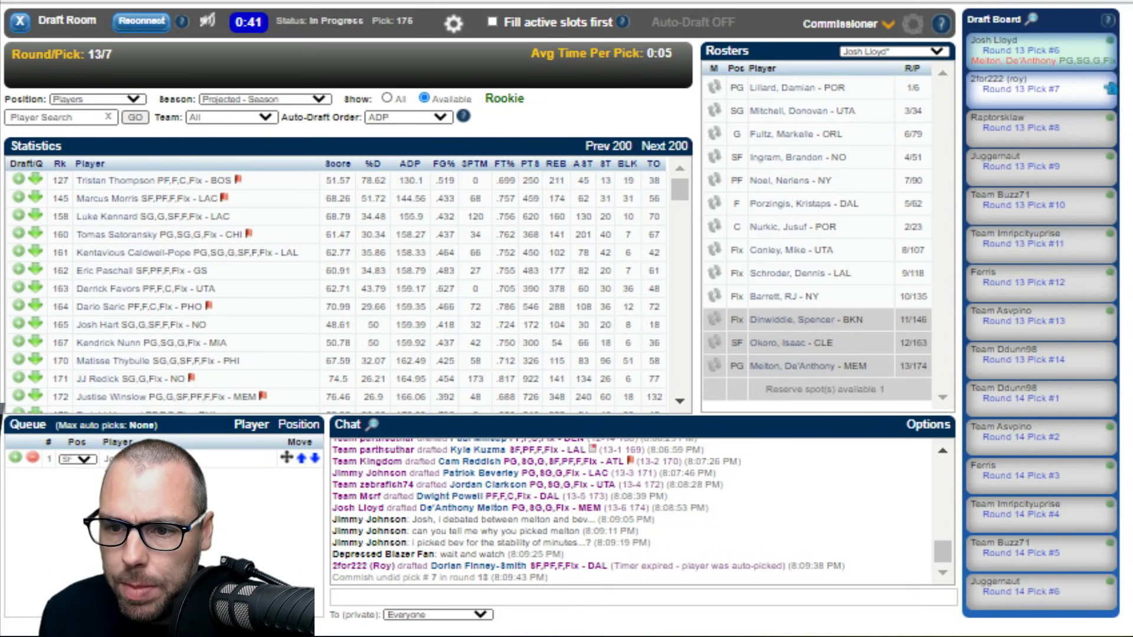
pyautogui.click(333, 597)
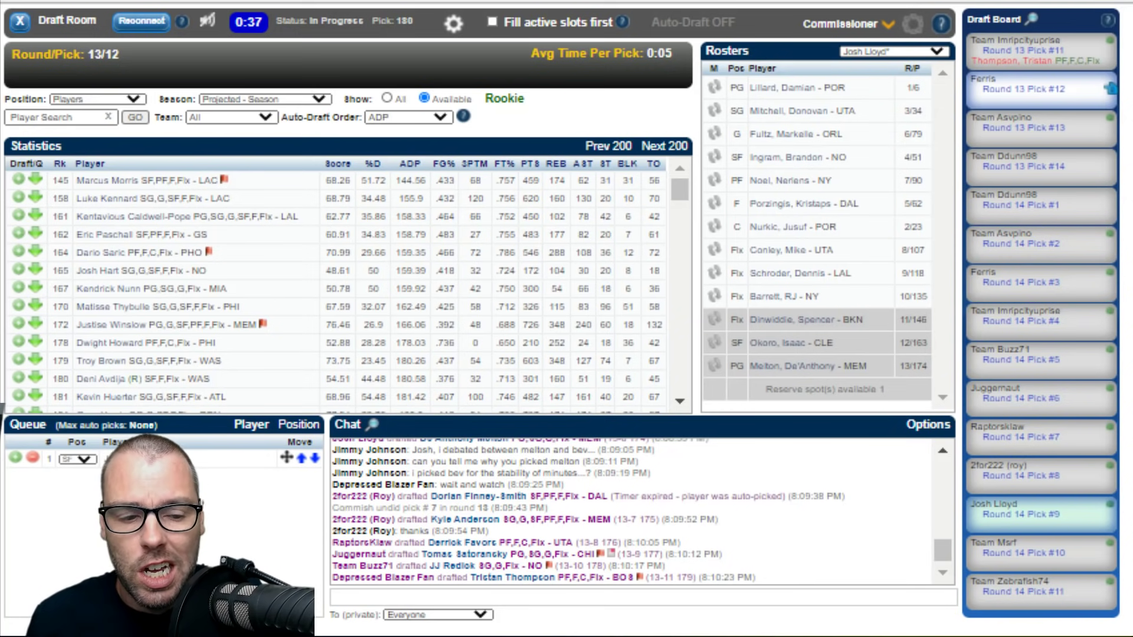
pyautogui.click(333, 597)
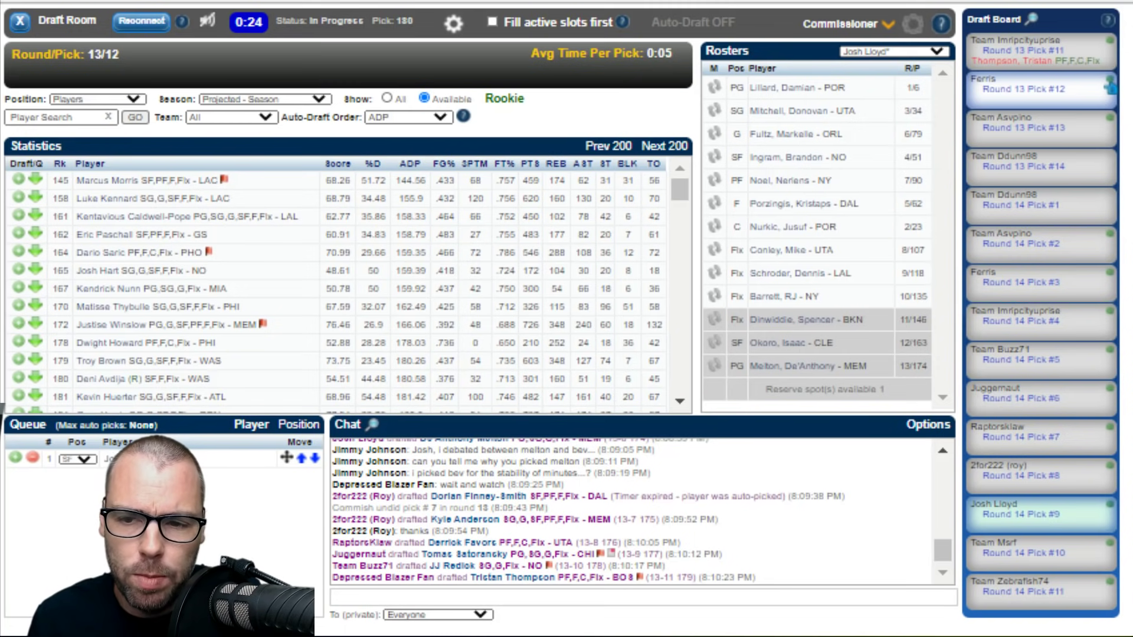
pyautogui.scroll(-2, 335, 285)
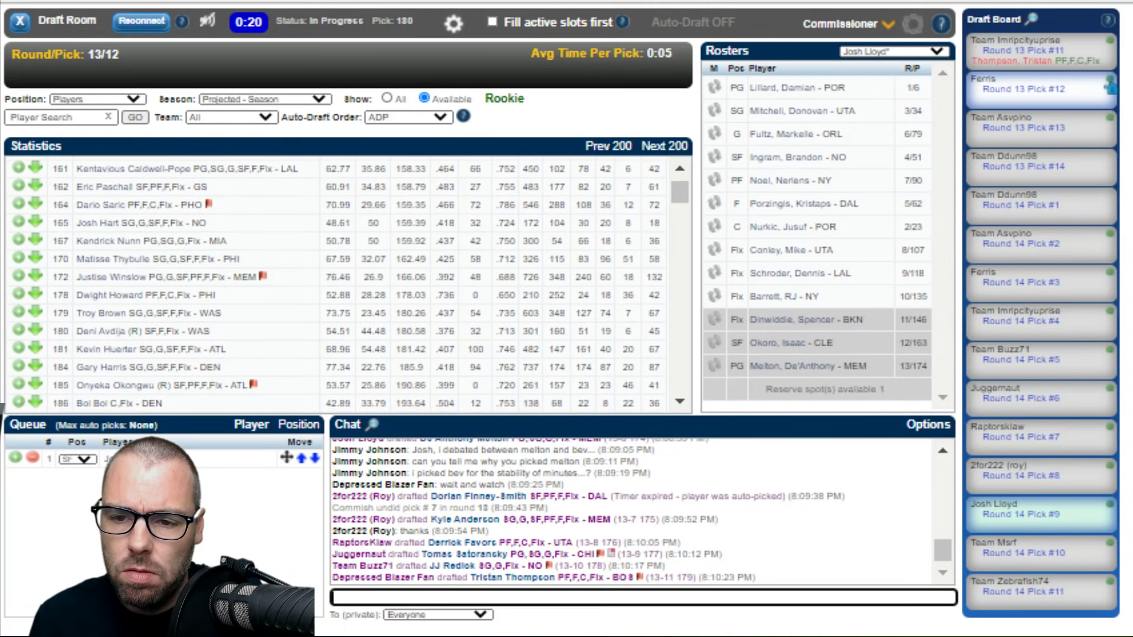
pyautogui.scroll(1, 349, 285)
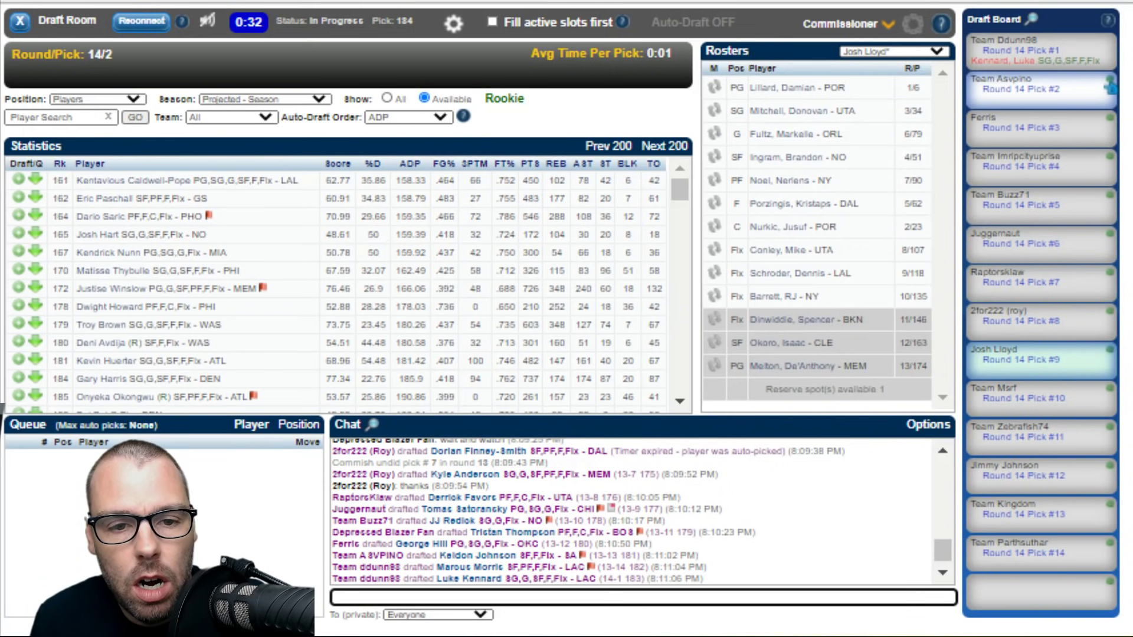
# Search the available players for "trent" and add Gary Trent to the queue.
pyautogui.click(59, 117)
pyautogui.write('trent')
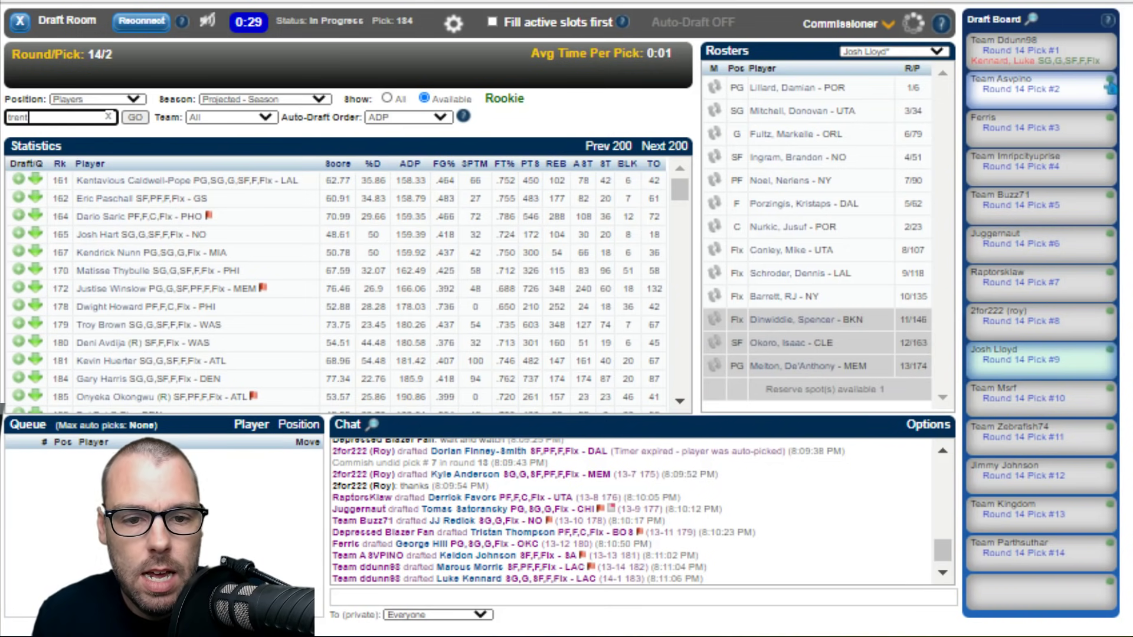
pyautogui.press('Return')
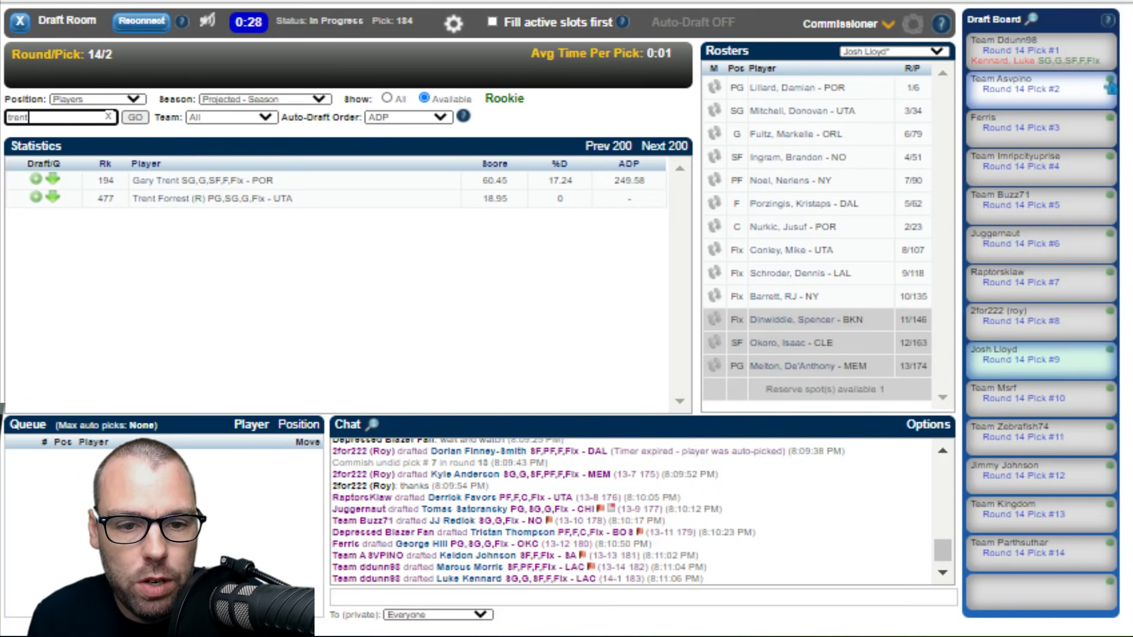
pyautogui.click(52, 179)
# Search the available players for "avdi", add Deni Avdija to the queue, and clear the search to restore the full list.
pyautogui.click(59, 116)
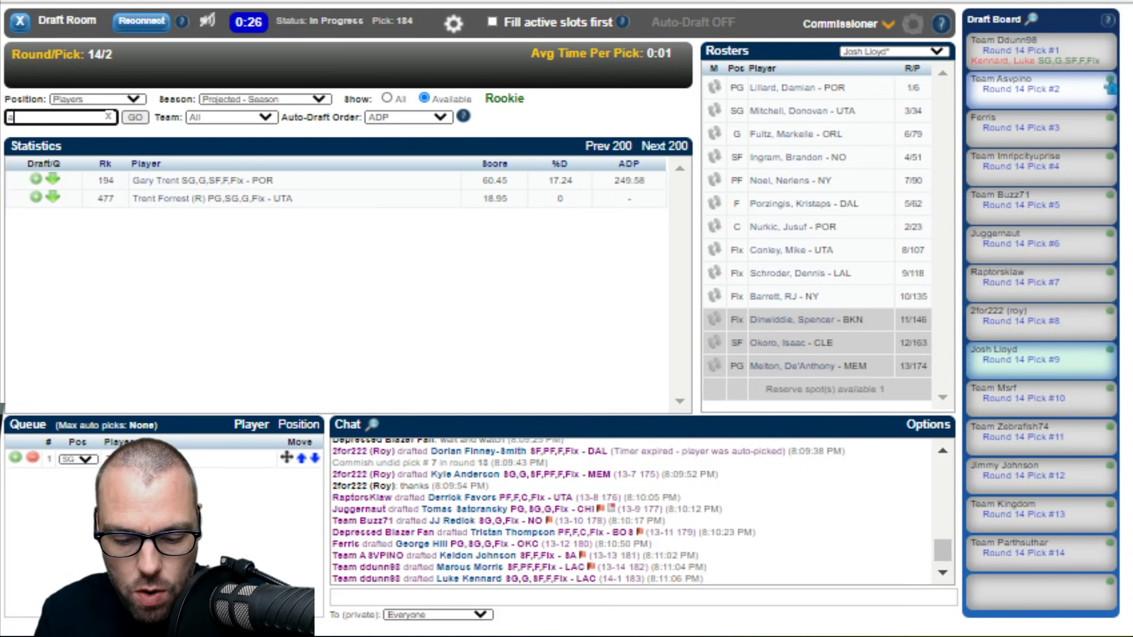
pyautogui.write('avdi')
pyautogui.press('Return')
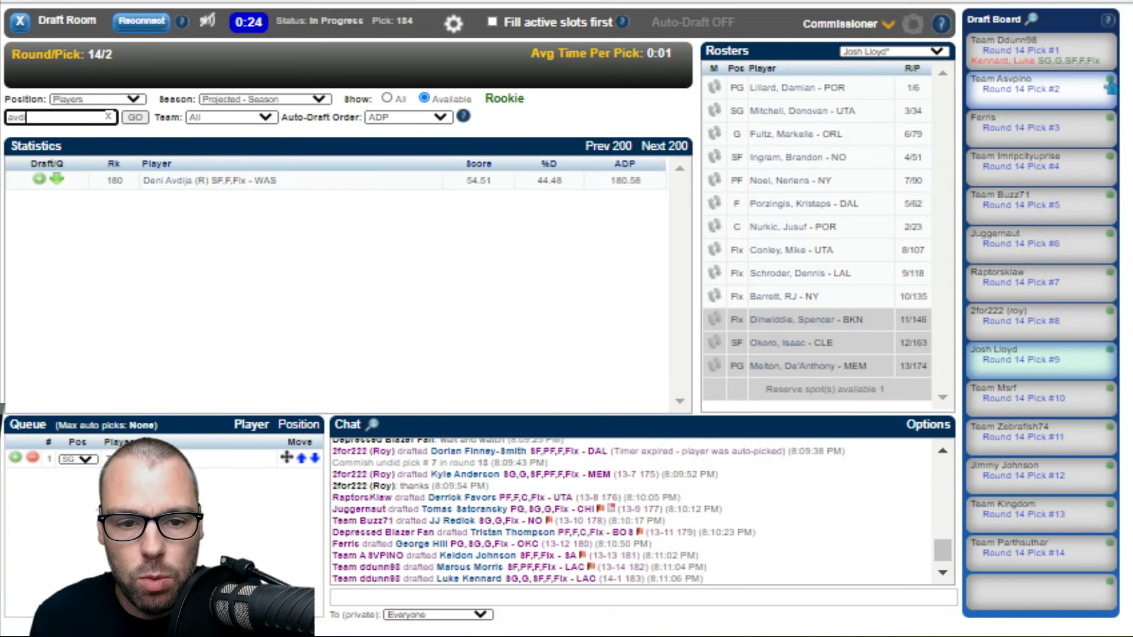
pyautogui.click(56, 179)
pyautogui.click(108, 117)
pyautogui.click(135, 117)
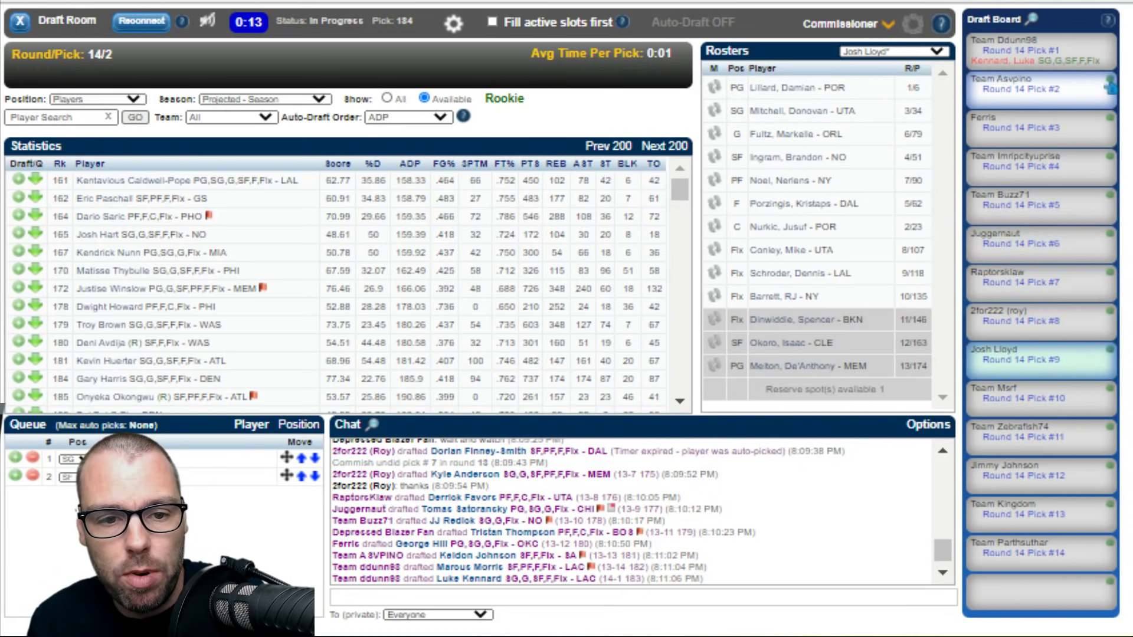
# Search the available players for "brown" and add Troy Brown to the queue.
pyautogui.click(59, 116)
pyautogui.write('brown')
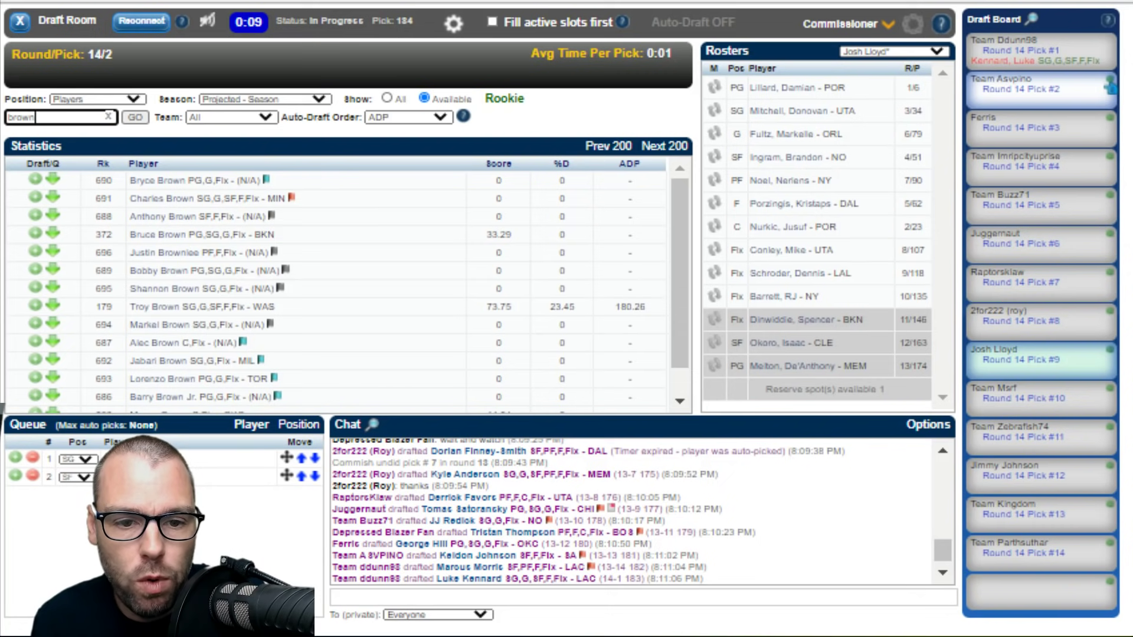
pyautogui.click(52, 306)
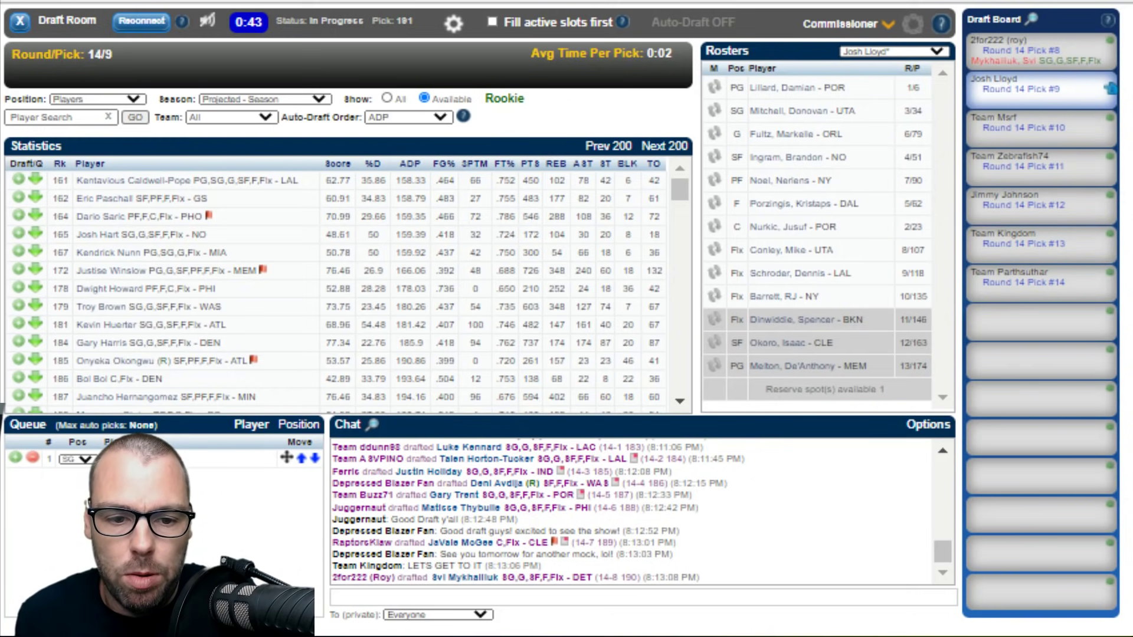
# Draft Troy Brown from the available players with the round 14 pick.
pyautogui.click(18, 306)
pyautogui.press('Return')
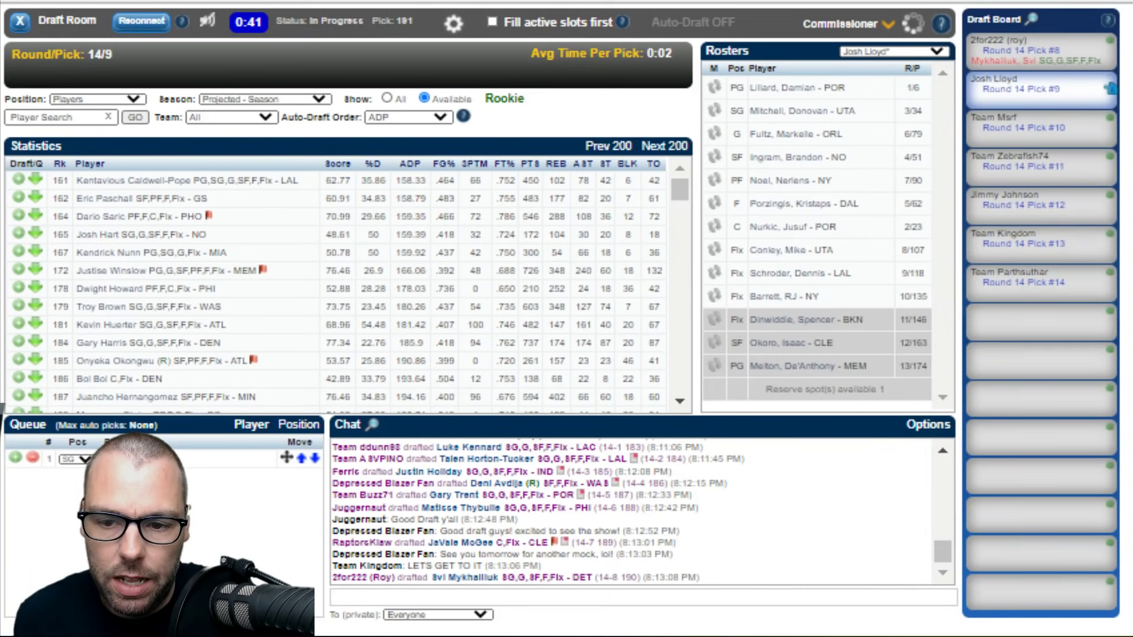